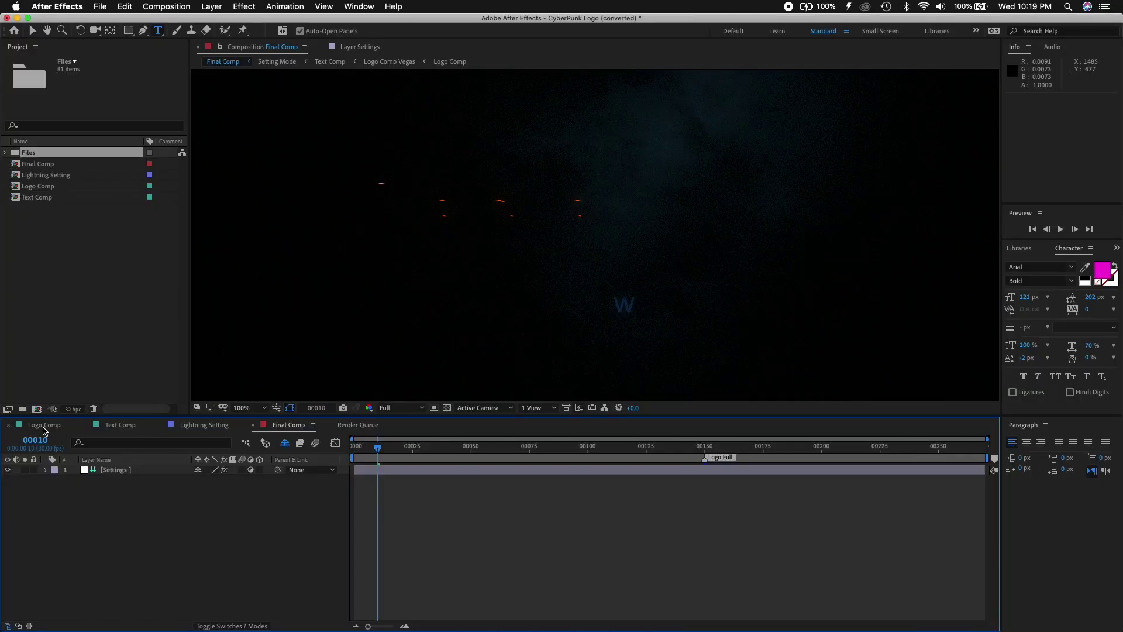
Step: Browse the Logo Comp, Text Comp, Lightning Setting and Final Comp compositions
{"action": "left_click", "coordinate": [43, 427]}
{"action": "left_click", "coordinate": [117, 425]}
{"action": "left_click", "coordinate": [202, 426]}
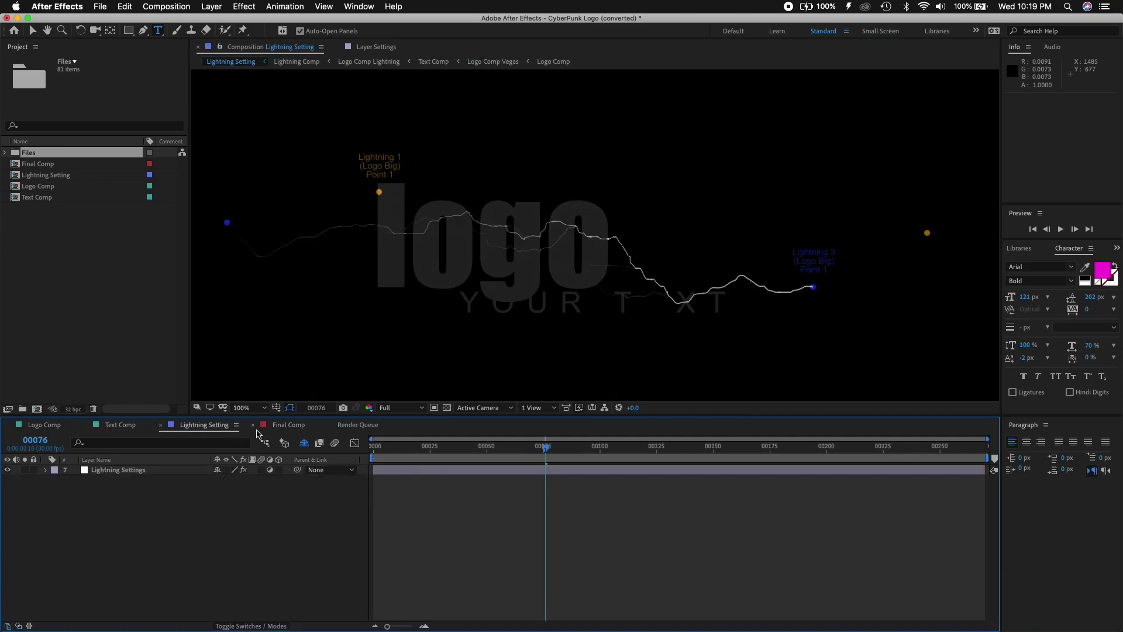
{"action": "left_click", "coordinate": [281, 426]}
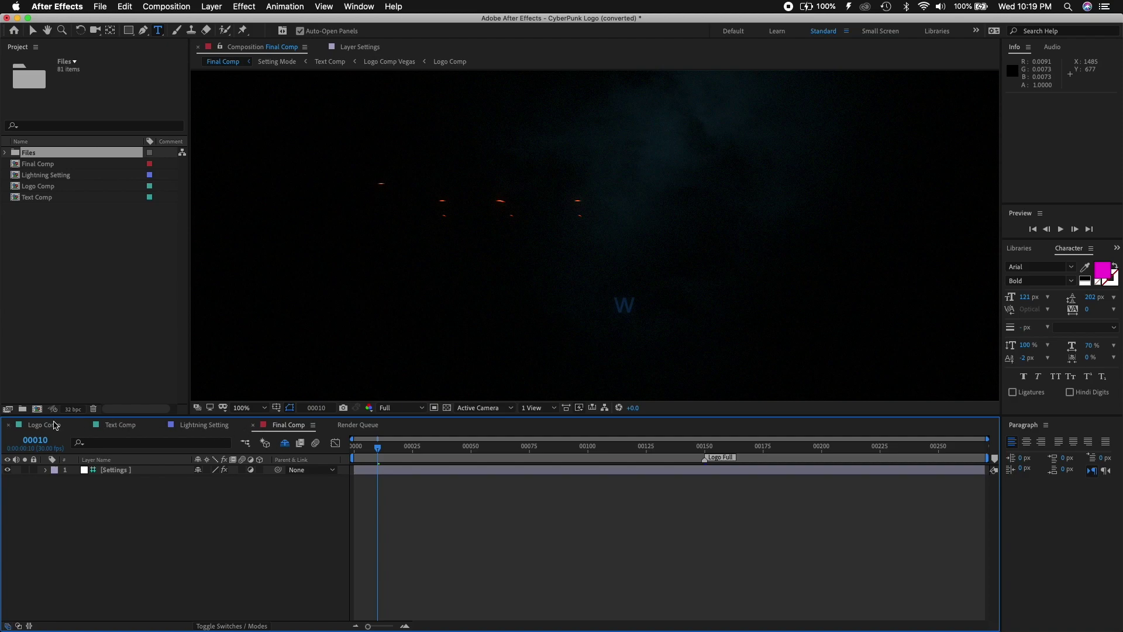
{"action": "left_click", "coordinate": [205, 425]}
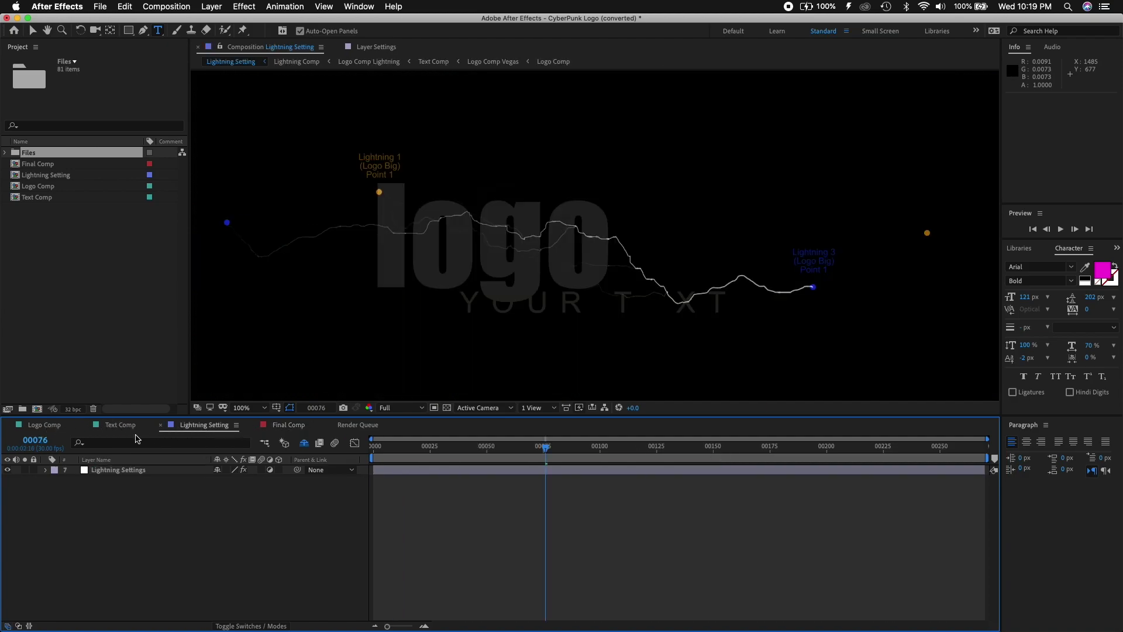
{"action": "left_click", "coordinate": [117, 426]}
{"action": "left_click", "coordinate": [44, 425]}
{"action": "left_click", "coordinate": [109, 427]}
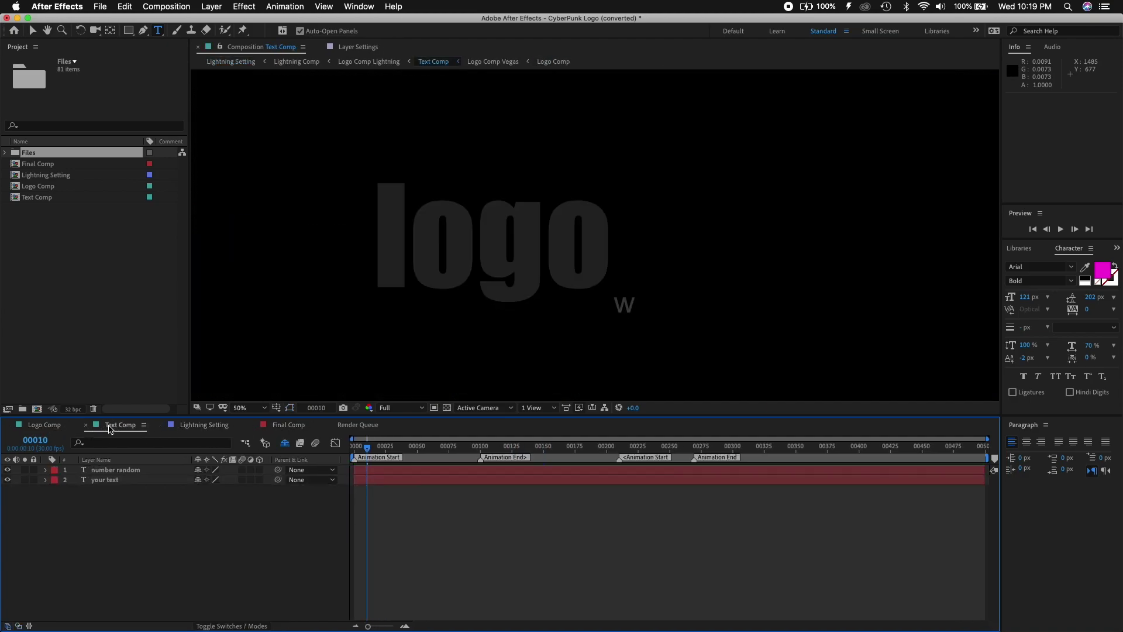
{"action": "left_click", "coordinate": [206, 425]}
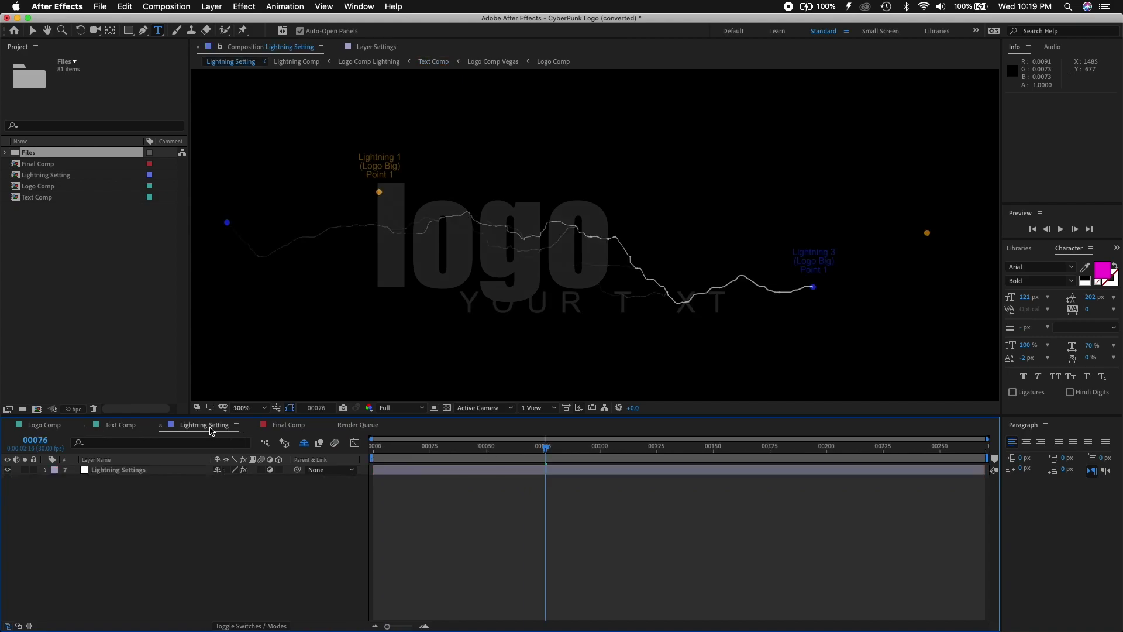
Step: Open Logo Comp and delete the placeholder 'logo' text
{"action": "left_click", "coordinate": [42, 433]}
{"action": "left_click", "coordinate": [557, 271]}
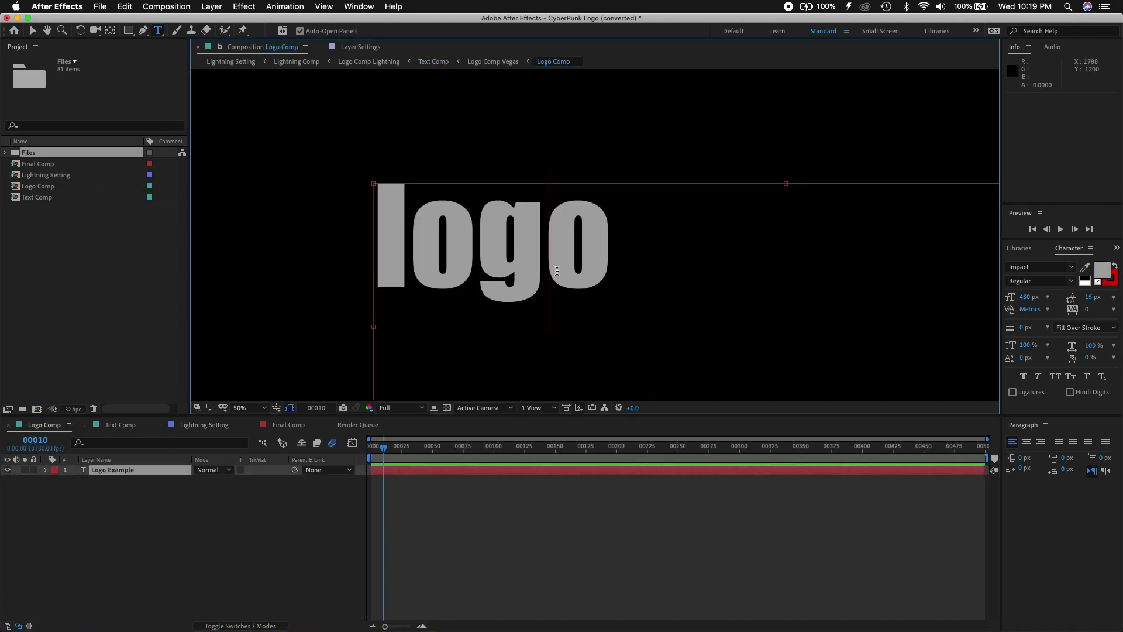
{"action": "double_click", "coordinate": [557, 270]}
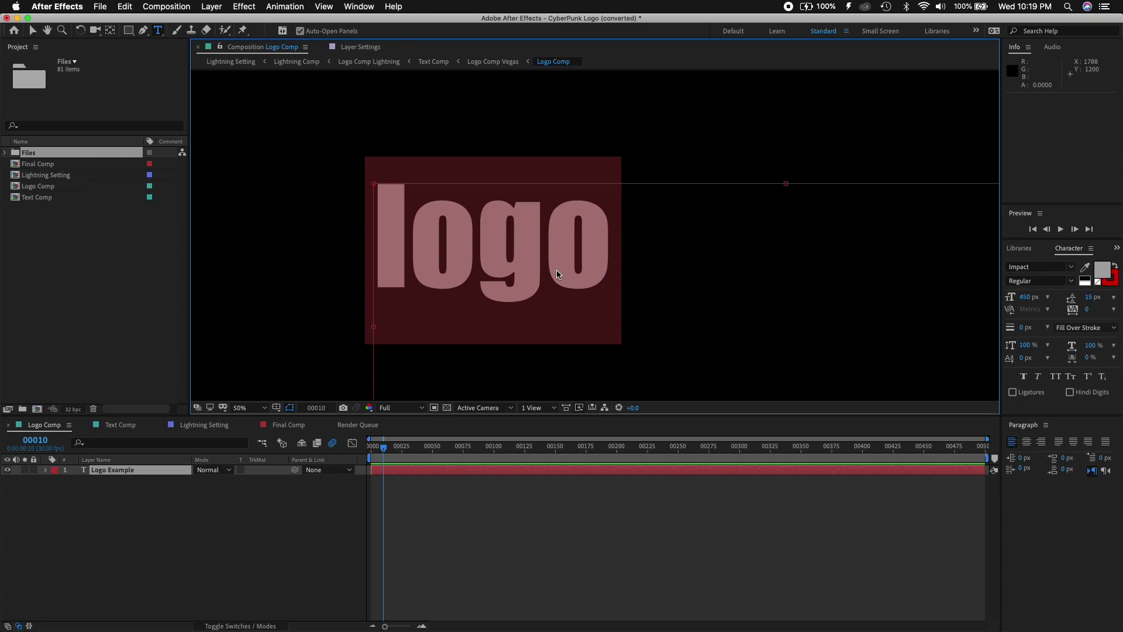
{"action": "key", "text": "BackSpace"}
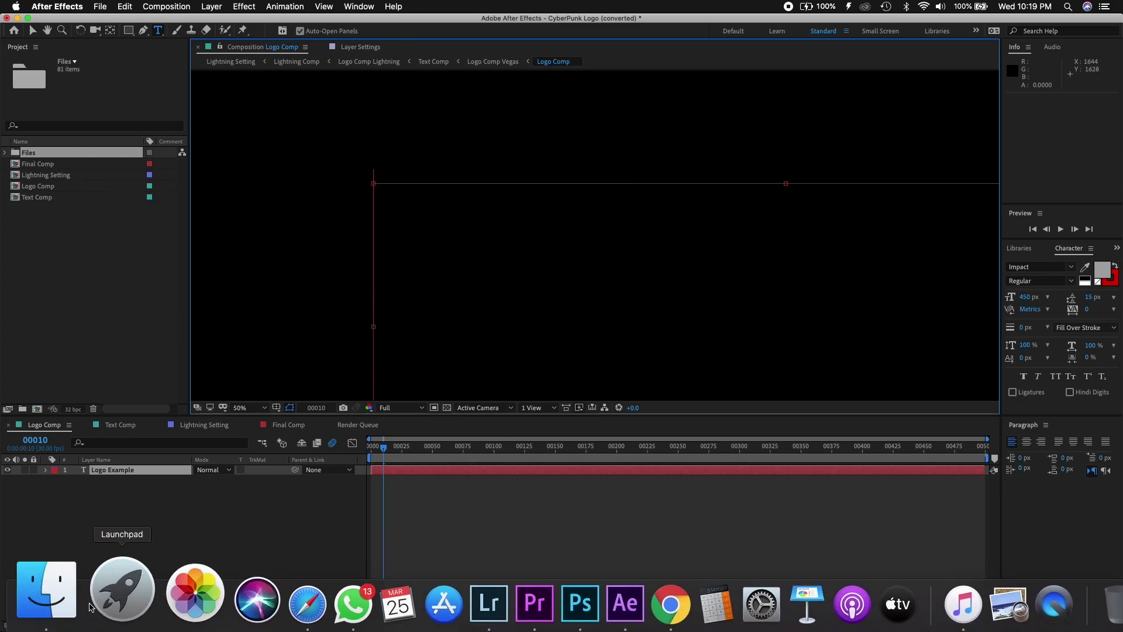
Step: In Finder, go to 2 TB > youtube post videos and intro and drag BJT logo.png toward the comp
{"action": "left_click", "coordinate": [33, 593]}
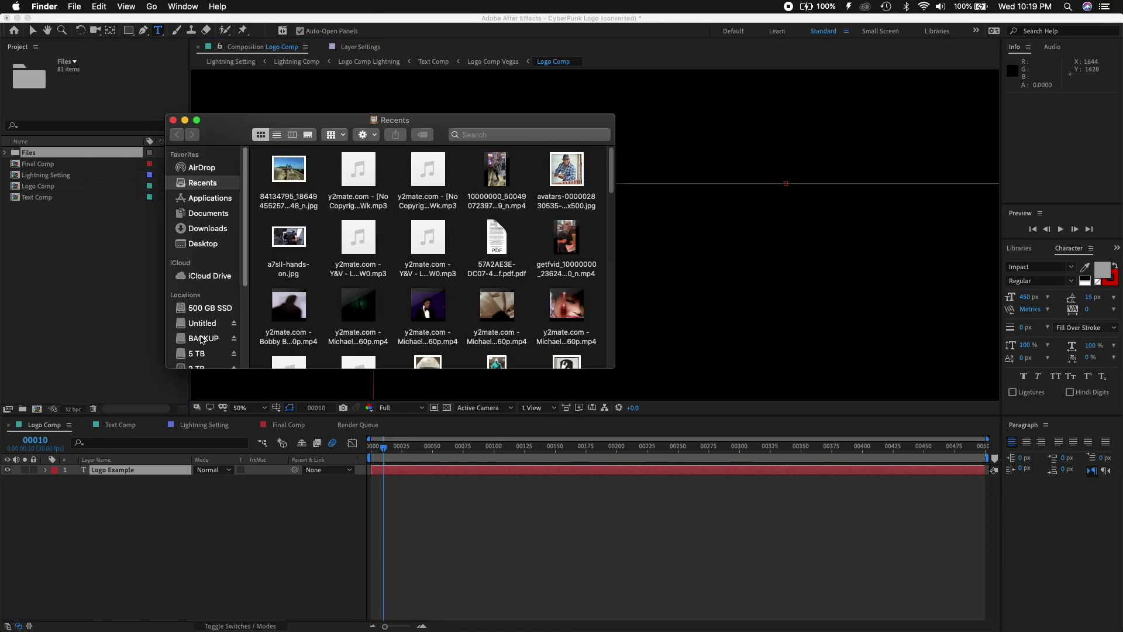
{"action": "scroll", "coordinate": [201, 333], "scroll_direction": "down", "scroll_amount": 3}
{"action": "left_click", "coordinate": [199, 287]}
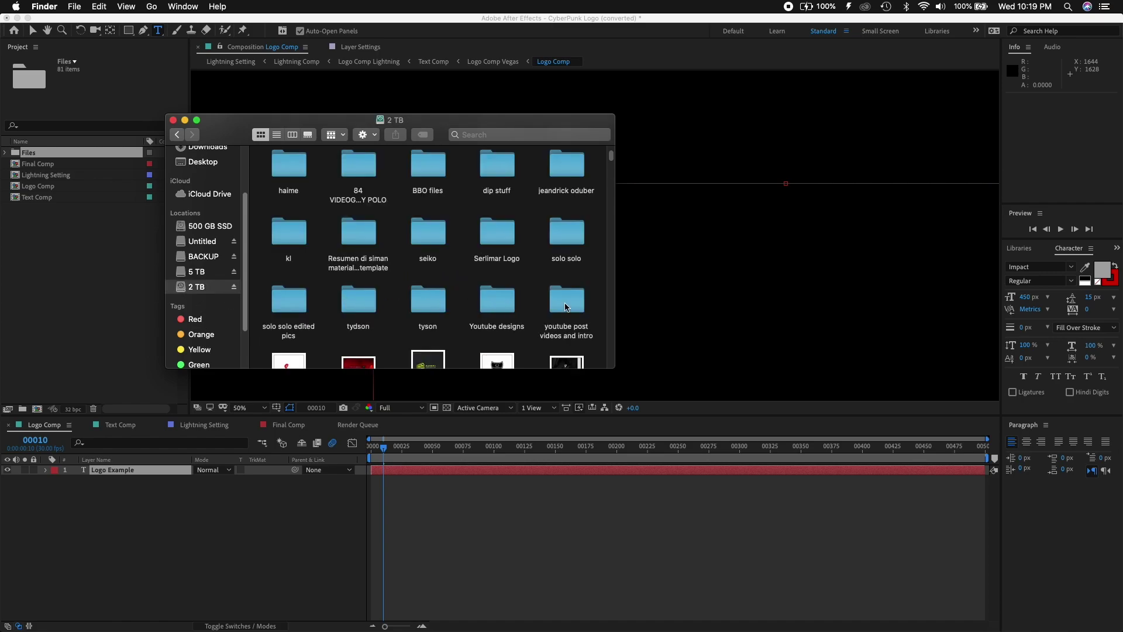
{"action": "double_click", "coordinate": [578, 307]}
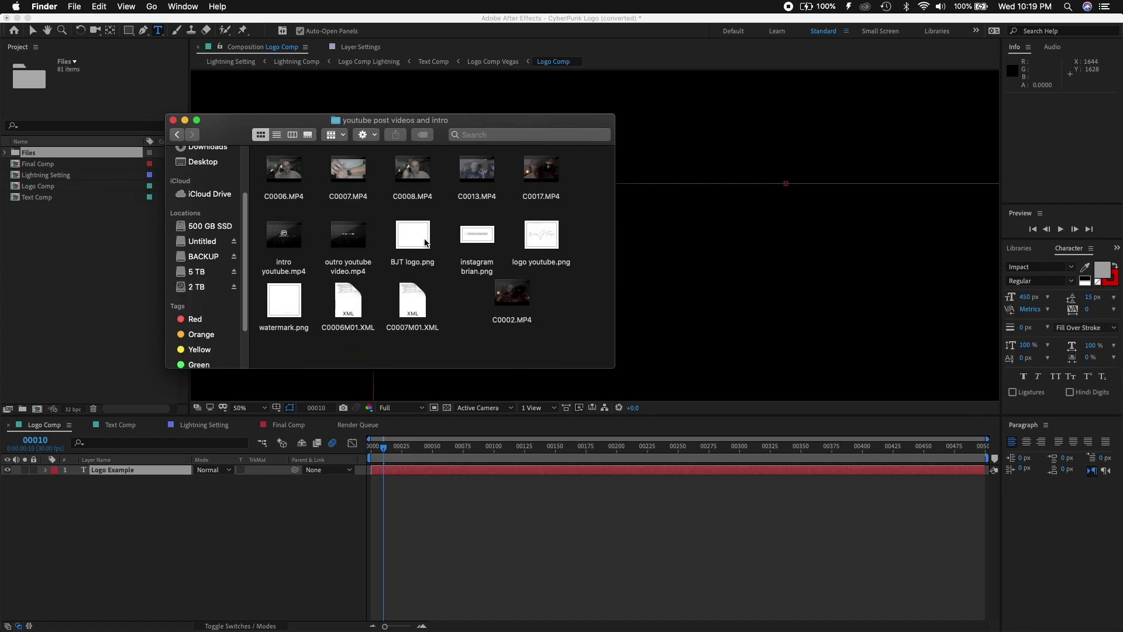
{"action": "left_click_drag", "start_coordinate": [416, 237], "coordinate": [582, 268]}
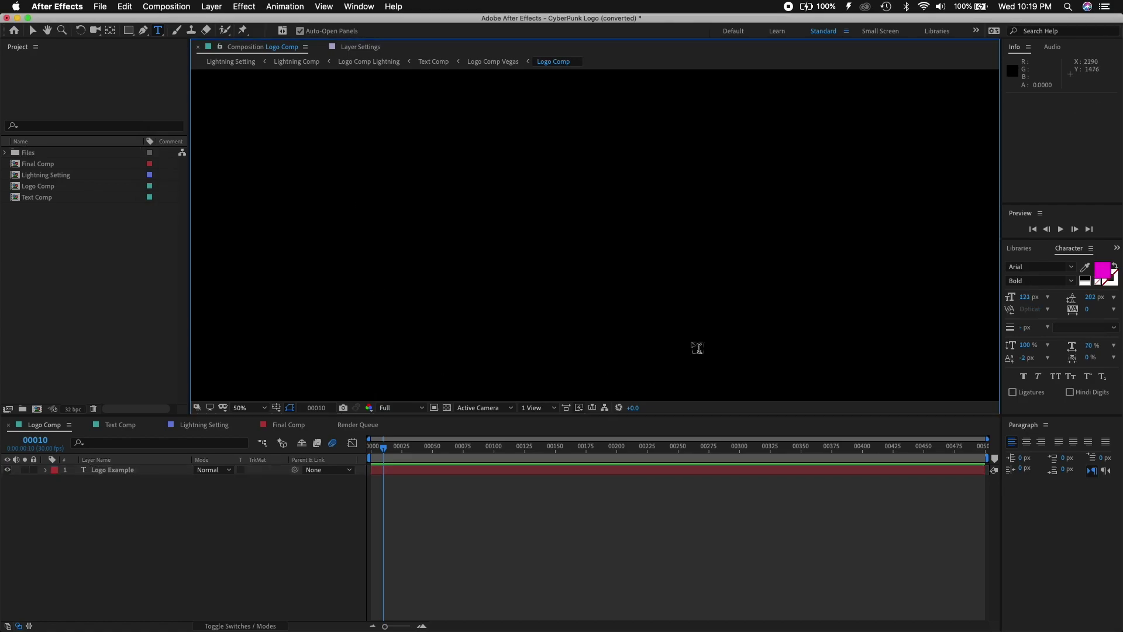
Step: Zoom the Logo Comp viewer out to fit the whole composition
{"action": "left_click_drag", "start_coordinate": [666, 246], "coordinate": [615, 302]}
{"action": "key", "text": "comma"}
{"action": "key", "text": "comma"}
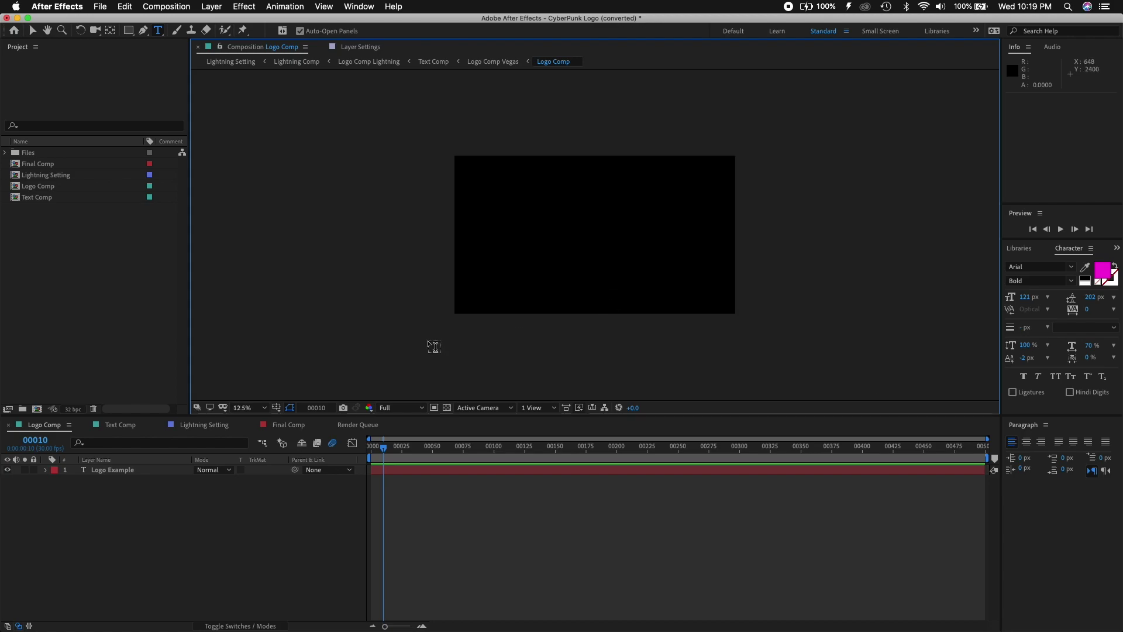
{"action": "left_click", "coordinate": [265, 409]}
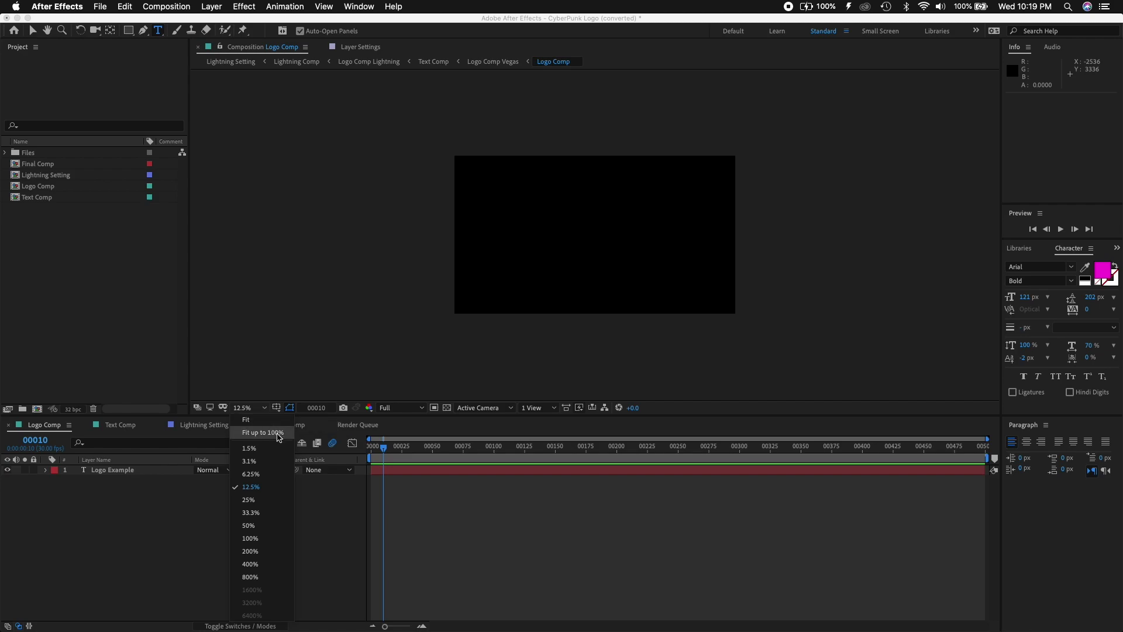
{"action": "left_click", "coordinate": [263, 433]}
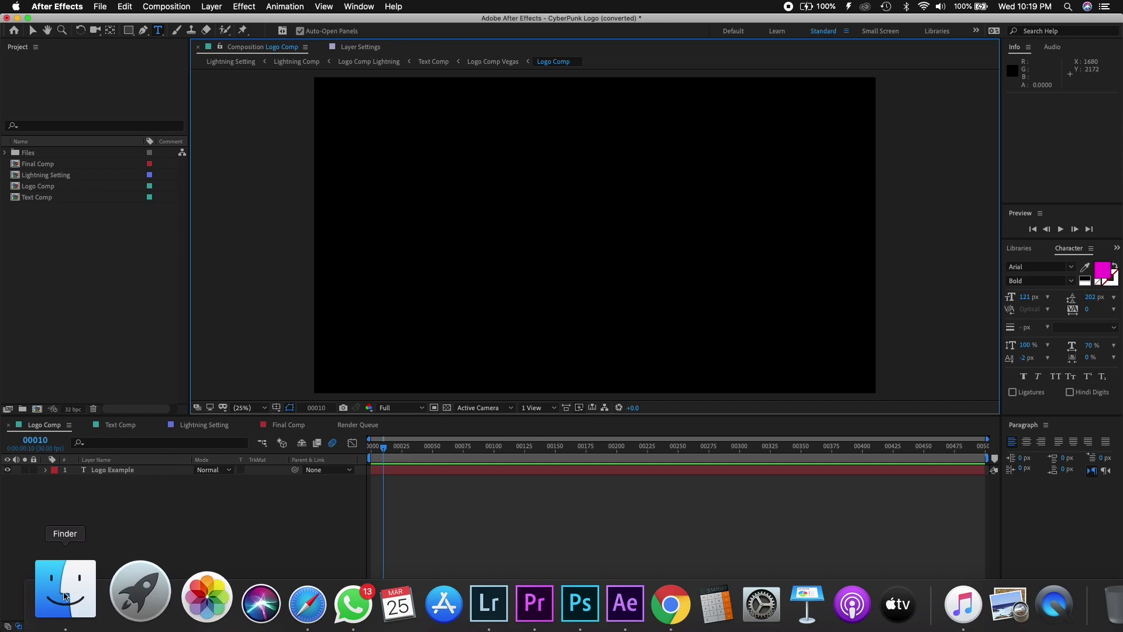
Step: Drop BJT logo.png from Finder into Logo Comp as a new layer
{"action": "left_click", "coordinate": [65, 596]}
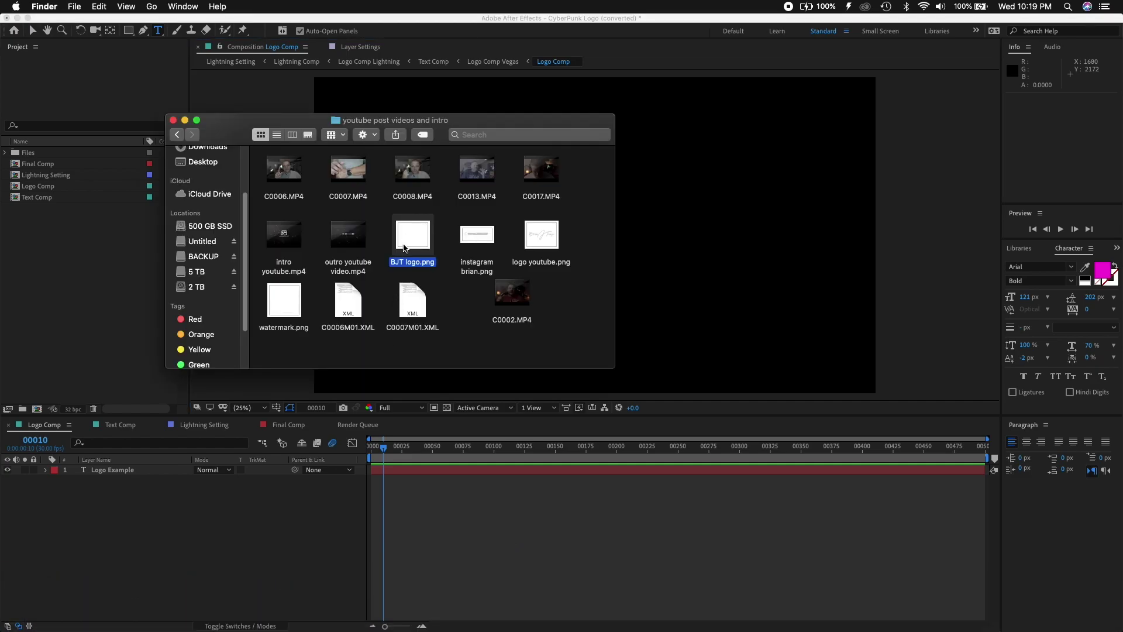
{"action": "left_click_drag", "start_coordinate": [409, 234], "coordinate": [681, 220]}
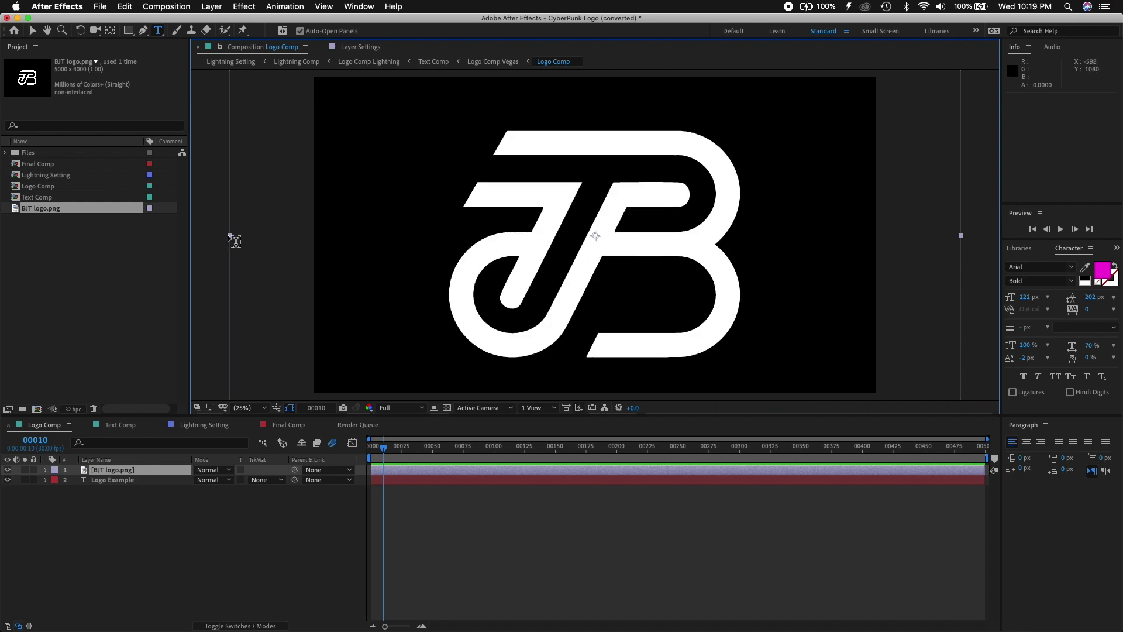
{"action": "mouse_move", "coordinate": [230, 235]}
{"action": "left_mouse_down"}
{"action": "mouse_move", "coordinate": [300, 236]}
{"action": "mouse_move", "coordinate": [245, 241]}
{"action": "left_mouse_up"}
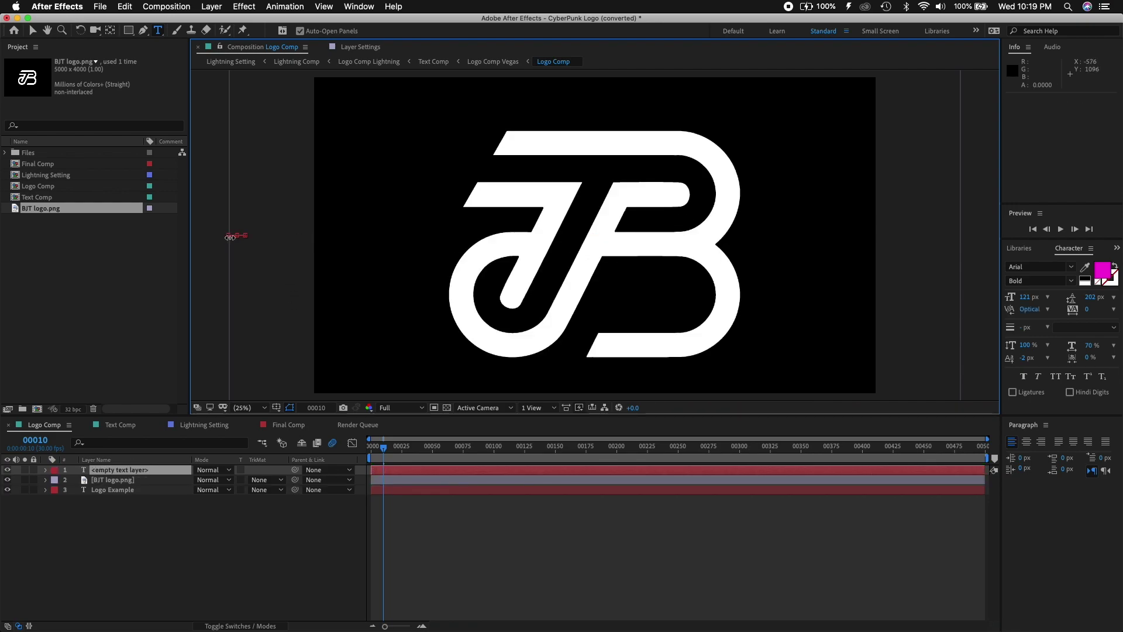
Step: Remove the accidental empty text layer and zoom out to see the whole logo
{"action": "key", "text": "Escape"}
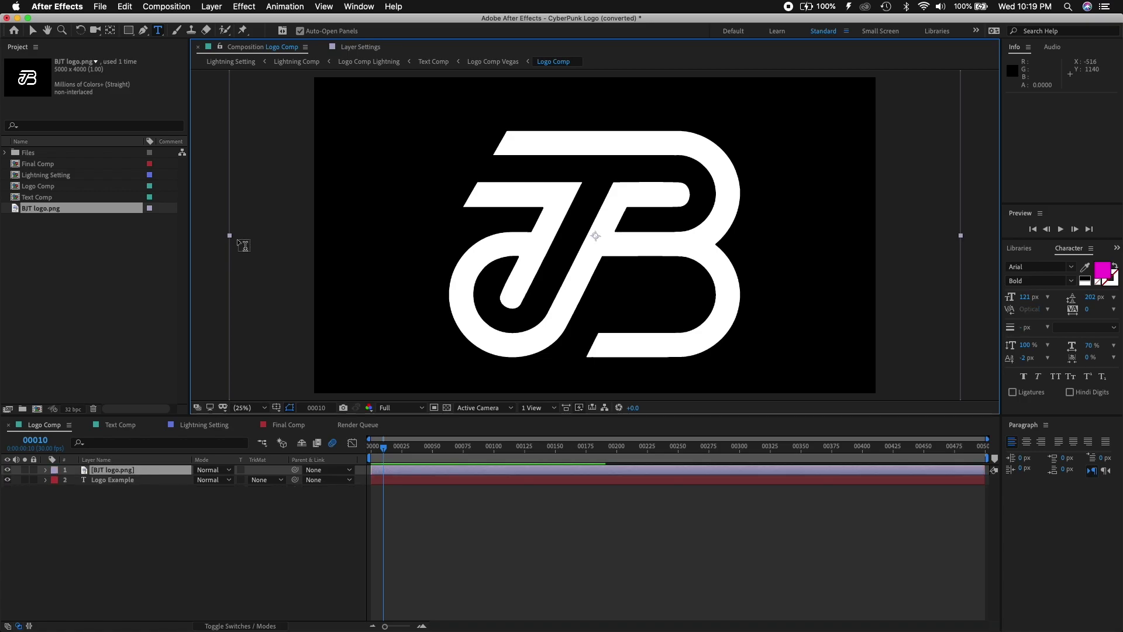
{"action": "left_click", "coordinate": [231, 238]}
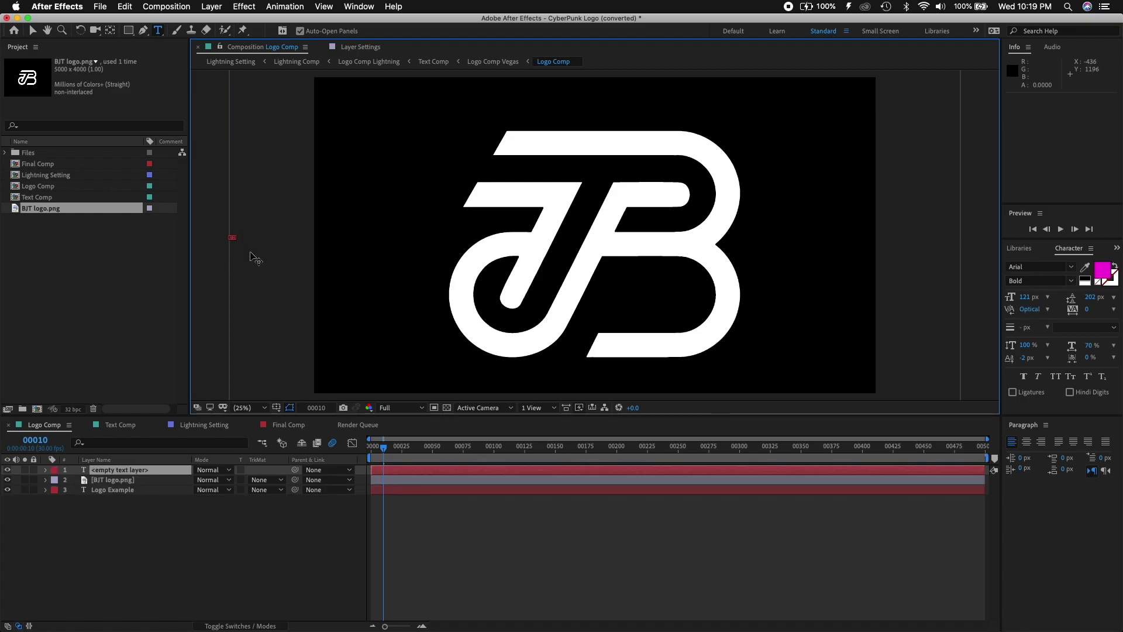
{"action": "key", "text": "Escape"}
{"action": "key", "text": "period"}
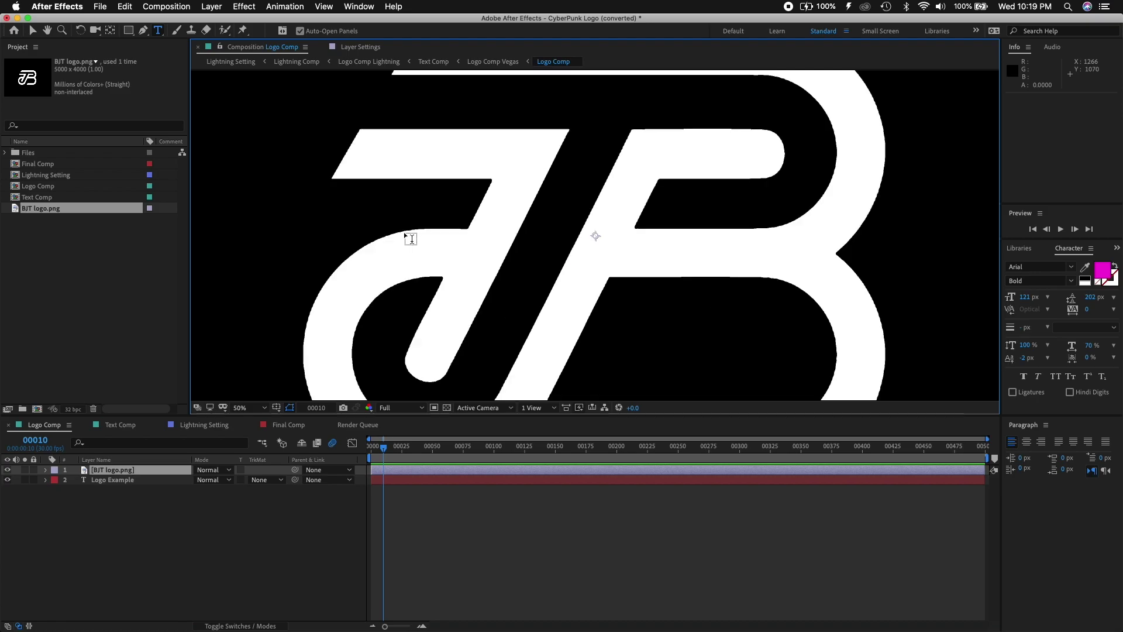
{"action": "key", "text": "comma"}
{"action": "key", "text": "comma"}
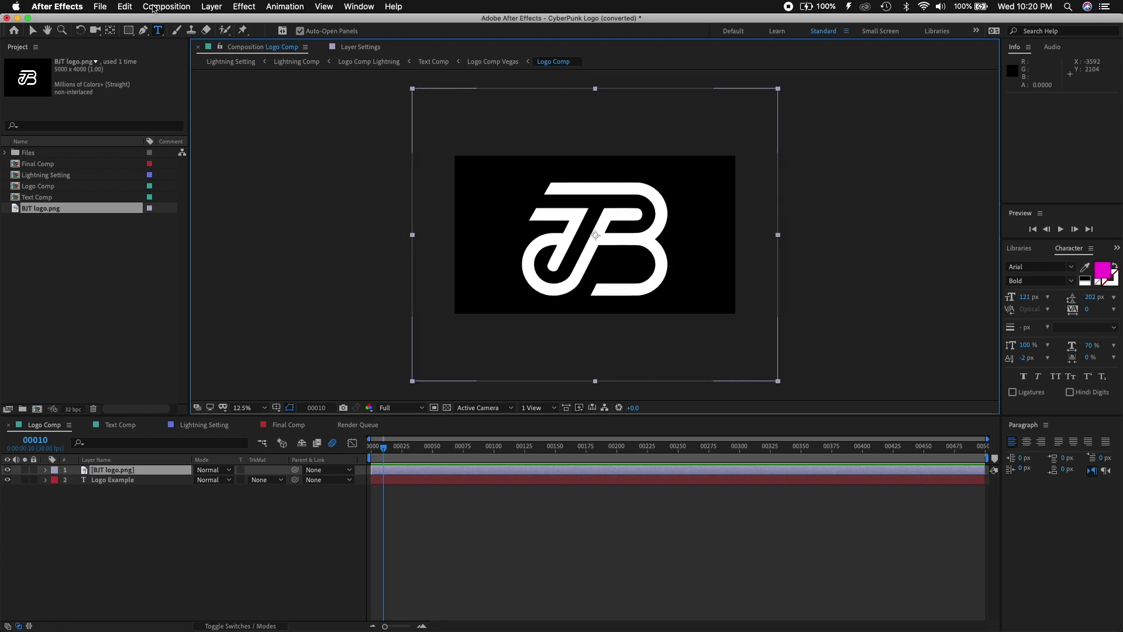
Step: Scale BJT logo.png to about 80% and return to Final Comp
{"action": "left_click", "coordinate": [33, 30]}
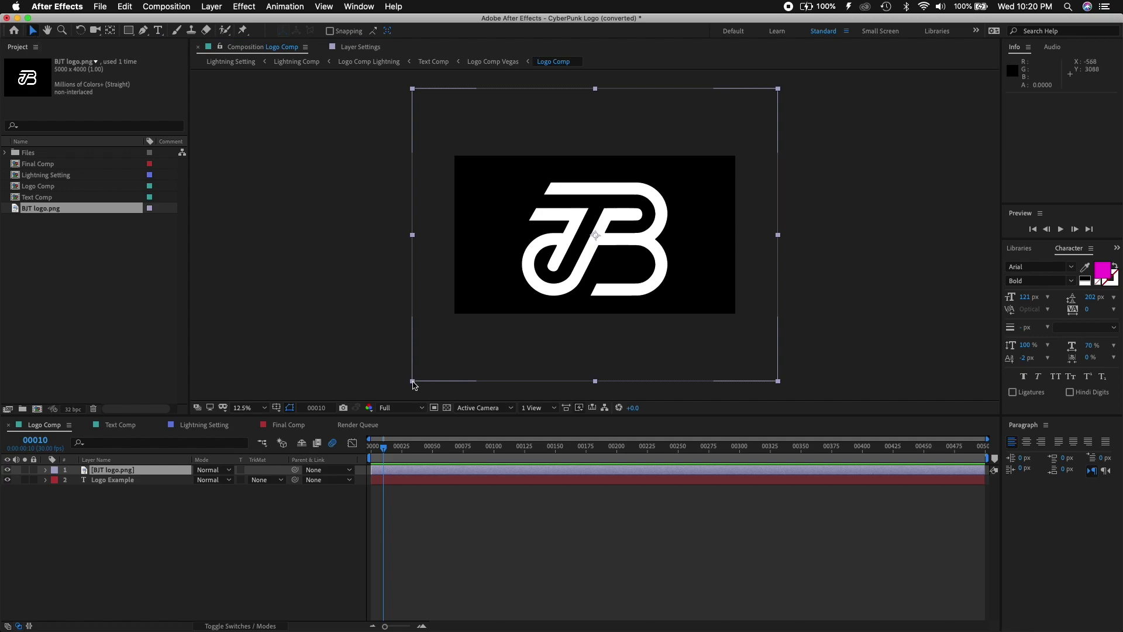
{"action": "left_click_drag", "start_coordinate": [413, 381], "coordinate": [451, 355]}
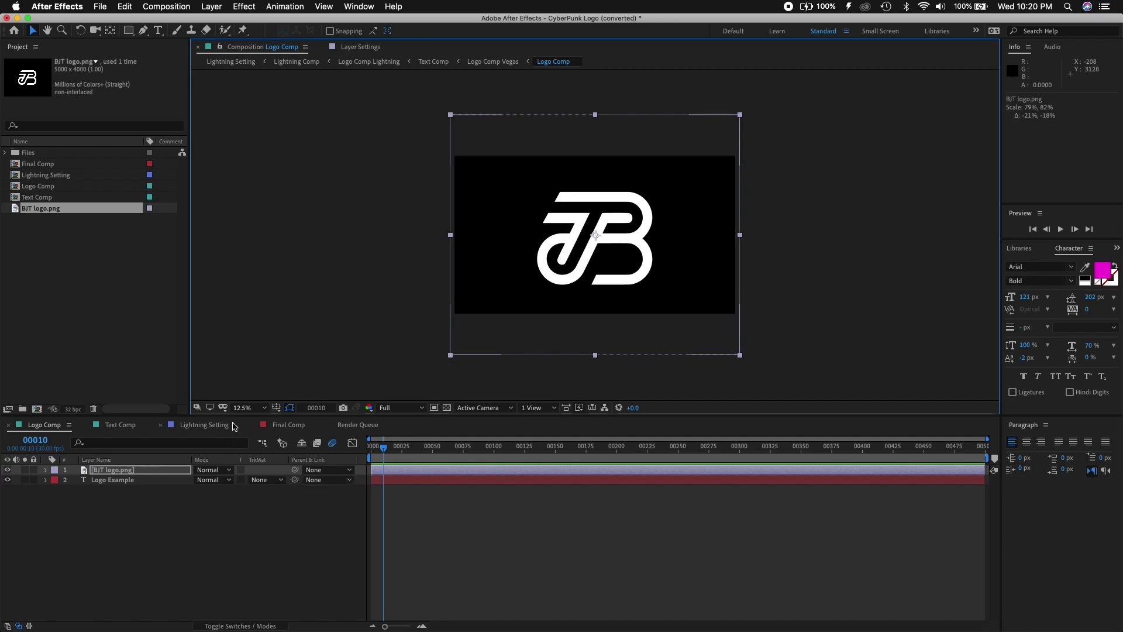
{"action": "left_click", "coordinate": [289, 426]}
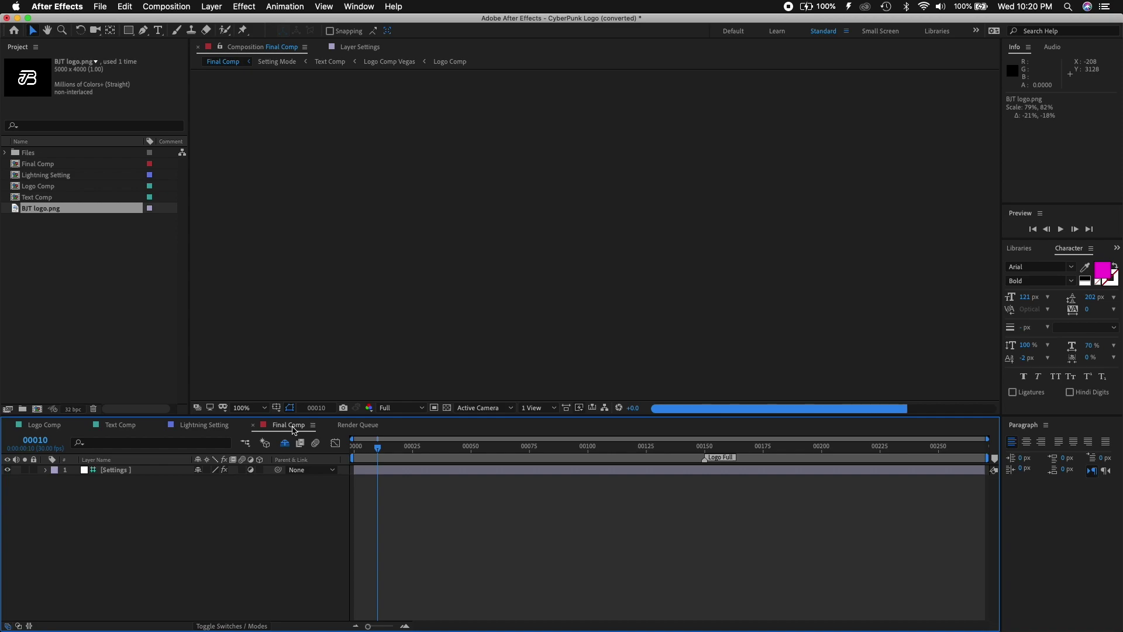
Step: Set the preview resolution to Half and move later in time to see the lightning
{"action": "left_click", "coordinate": [419, 409]}
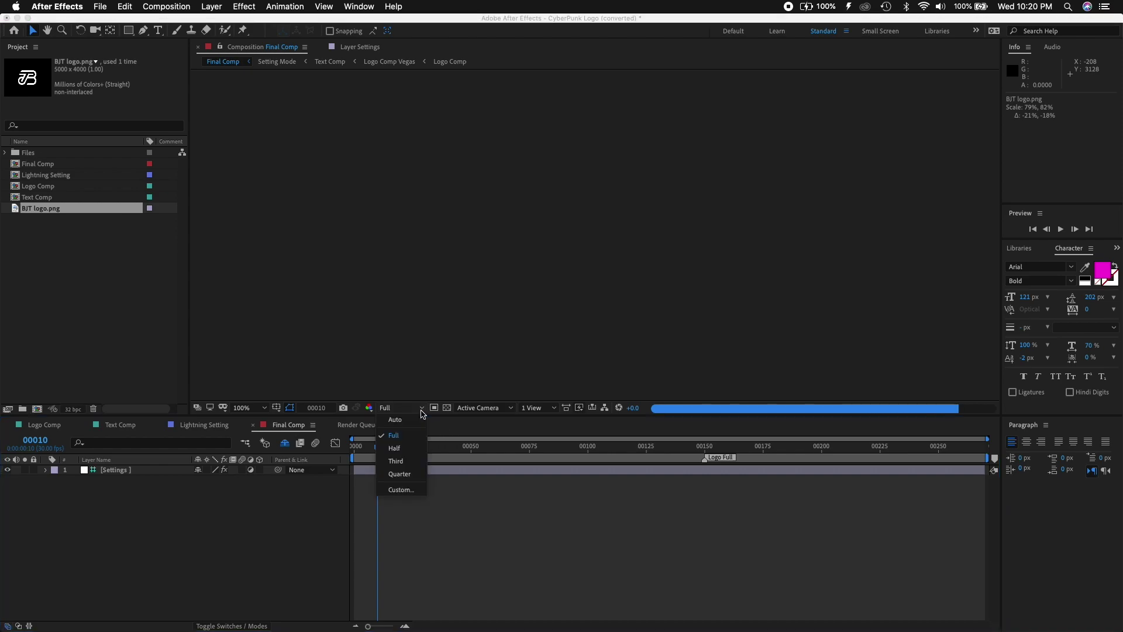
{"action": "left_click", "coordinate": [407, 452]}
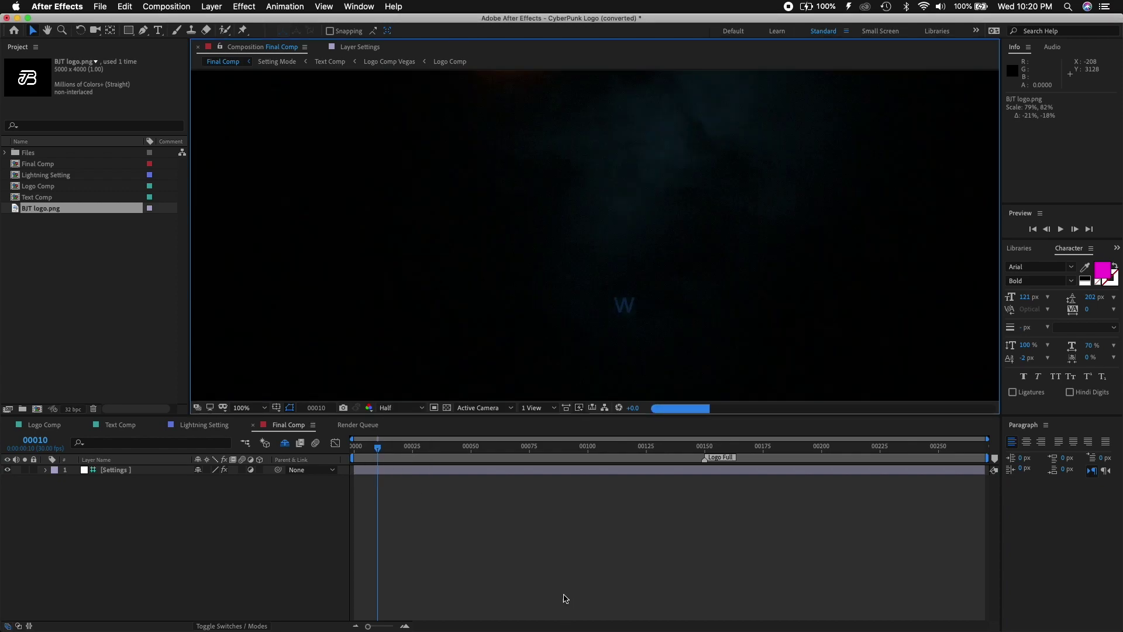
{"action": "left_click", "coordinate": [493, 450]}
{"action": "left_click_drag", "start_coordinate": [378, 449], "coordinate": [555, 460]}
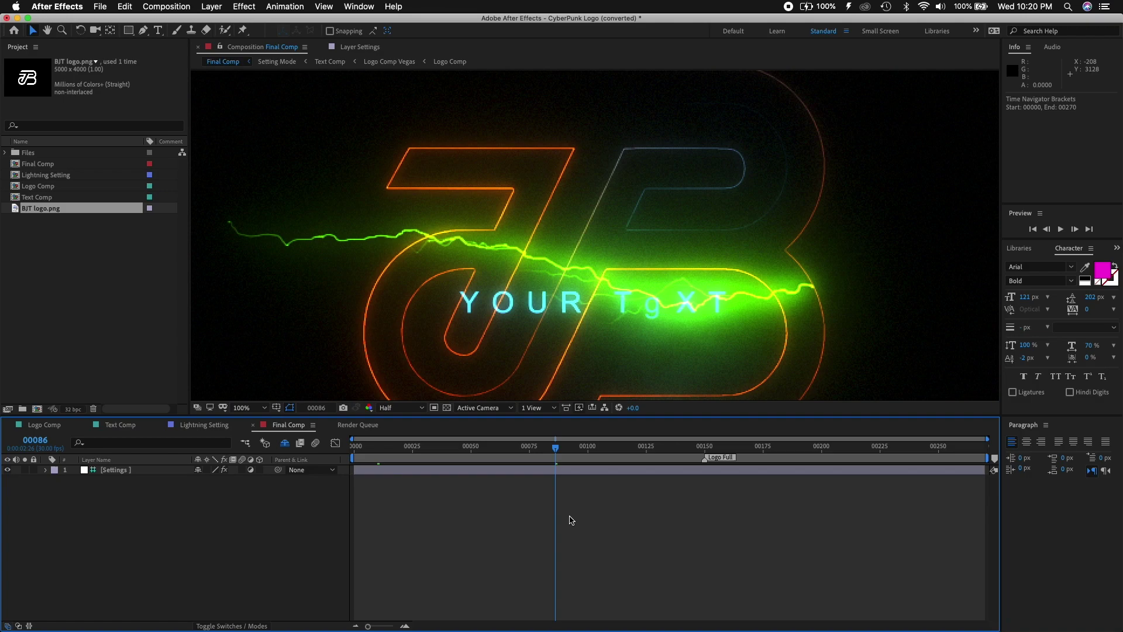
Step: Show Final Comp at 50% magnification, then open Logo Comp from the scene
{"action": "left_click", "coordinate": [263, 407]}
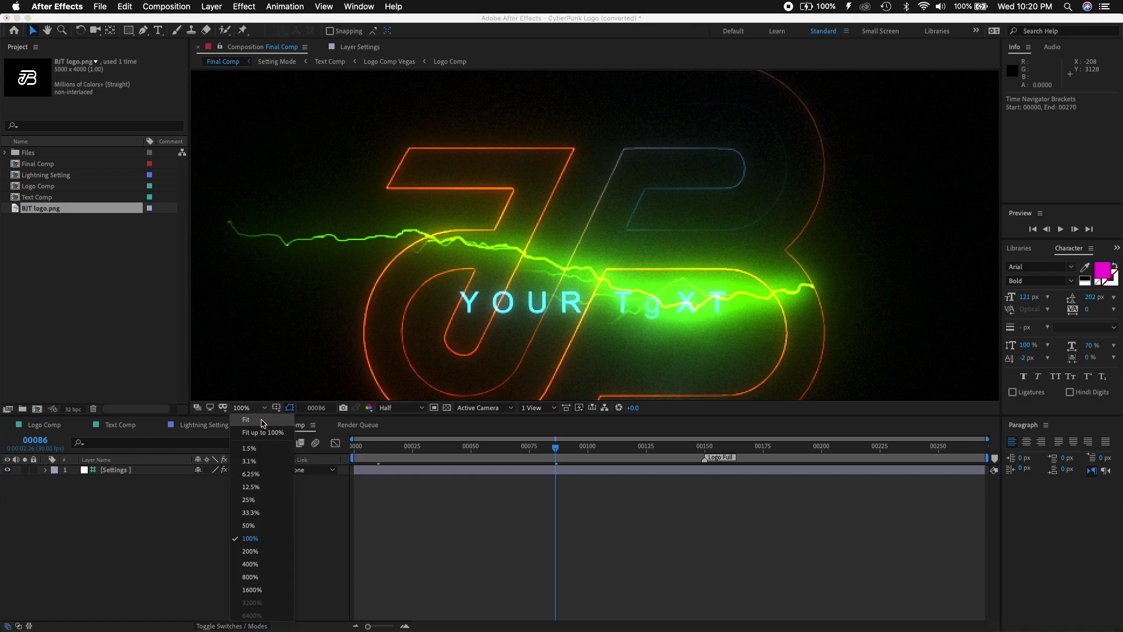
{"action": "left_click", "coordinate": [251, 516]}
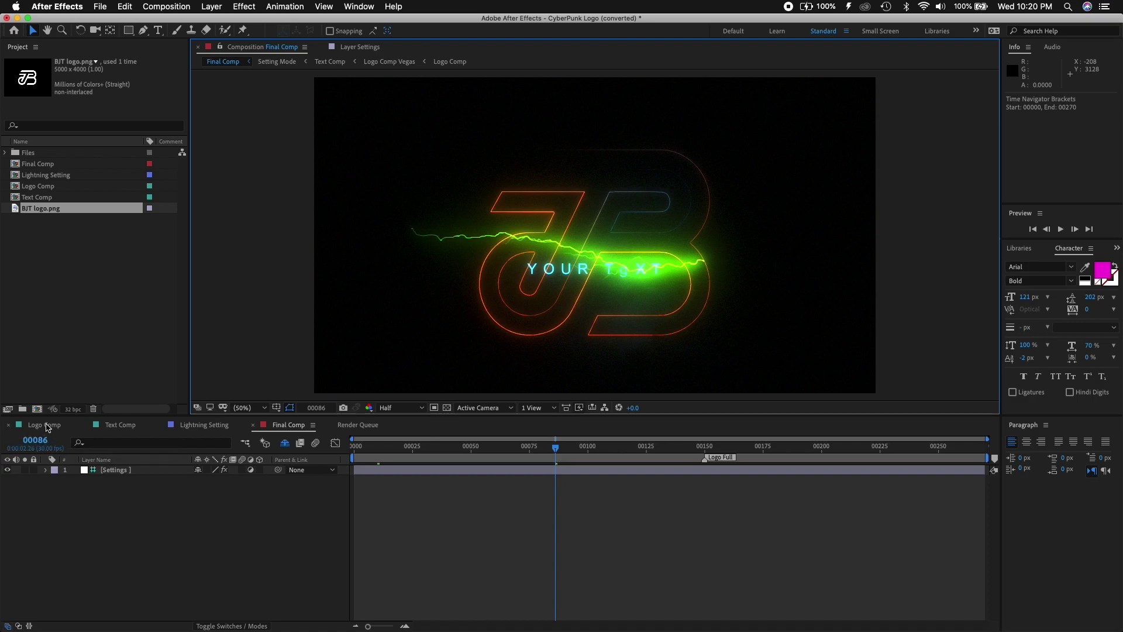
{"action": "double_click", "coordinate": [525, 338]}
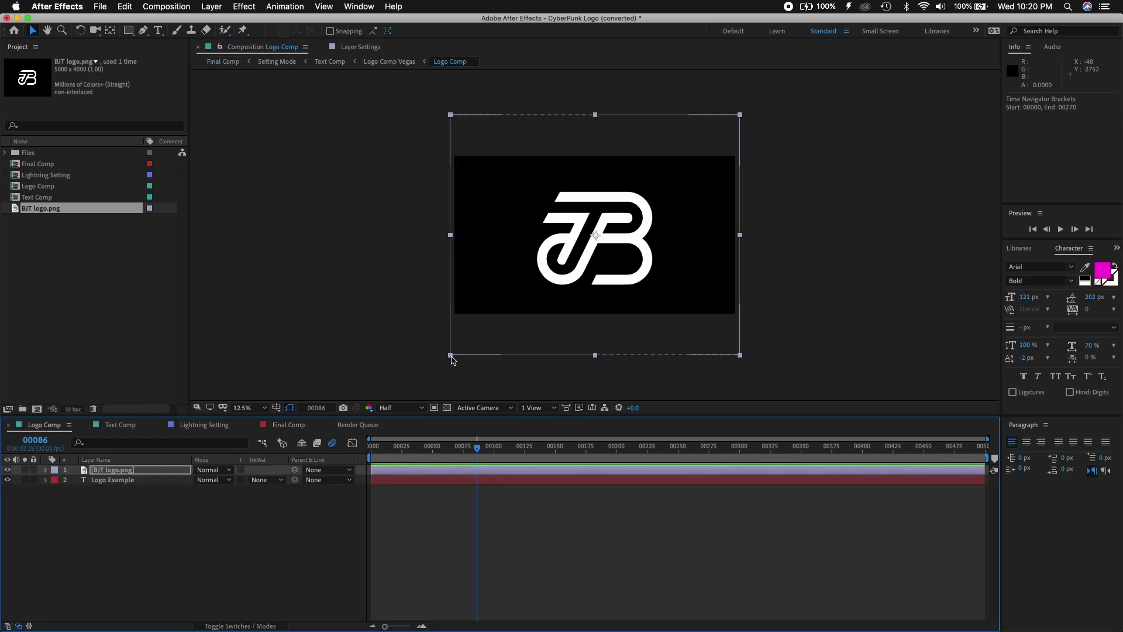
Step: Shrink the BJT logo, raise it in the frame, and check it in Final Comp
{"action": "left_click_drag", "start_coordinate": [451, 355], "coordinate": [510, 314]}
{"action": "left_click_drag", "start_coordinate": [599, 245], "coordinate": [598, 206]}
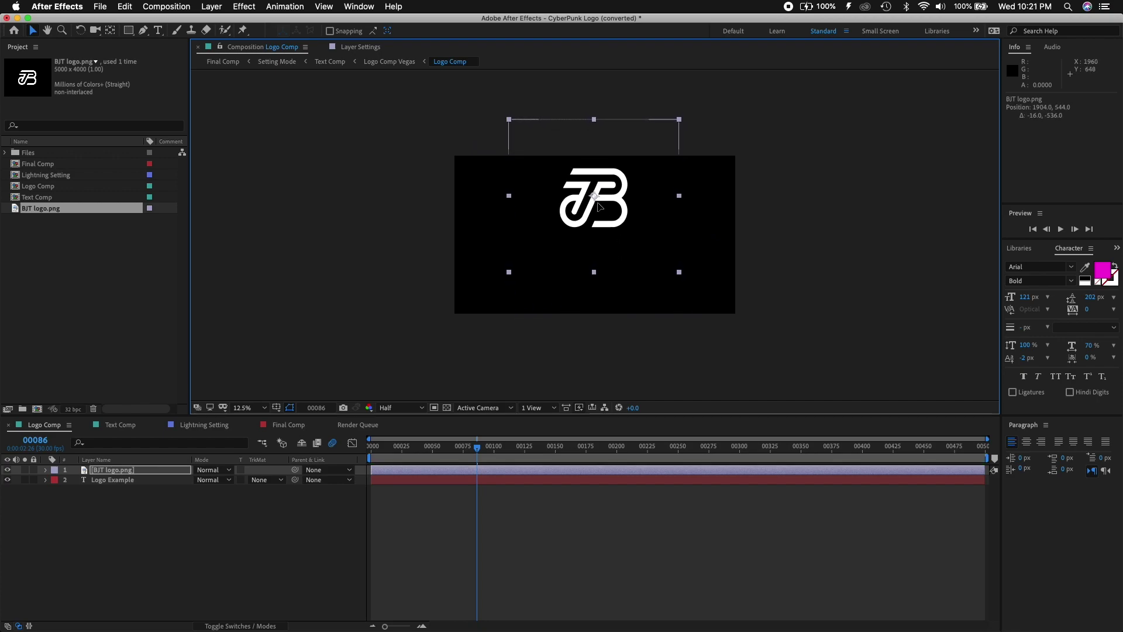
{"action": "left_click", "coordinate": [286, 425]}
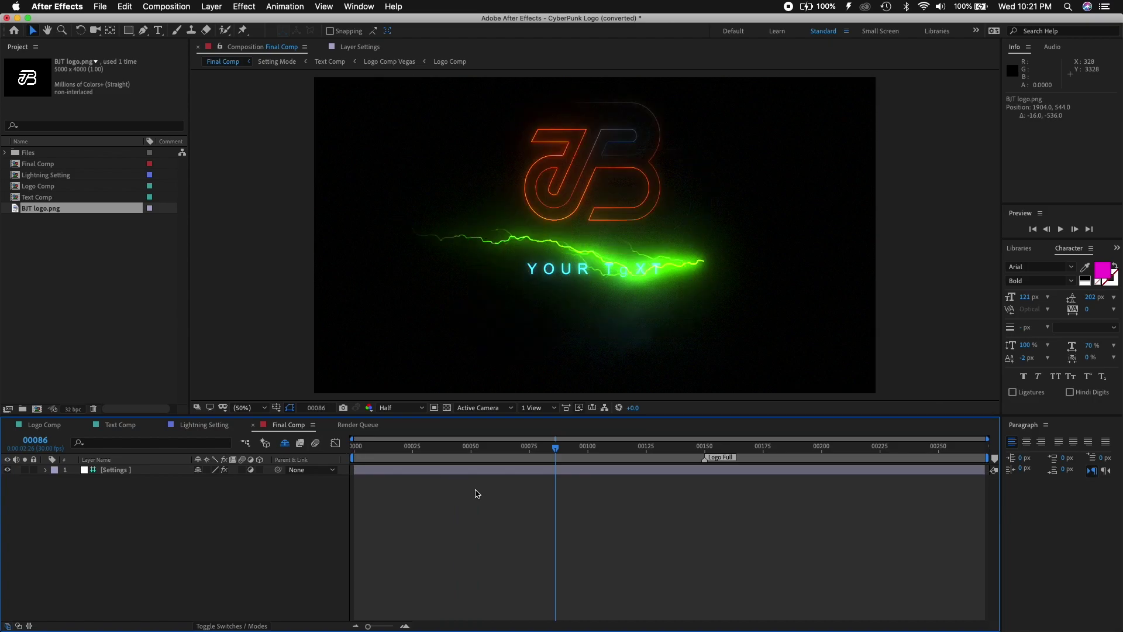
Step: Nudge the logo slightly down in Logo Comp, recheck Final Comp, then open Text Comp
{"action": "left_click", "coordinate": [46, 428]}
{"action": "left_click_drag", "start_coordinate": [610, 220], "coordinate": [611, 237]}
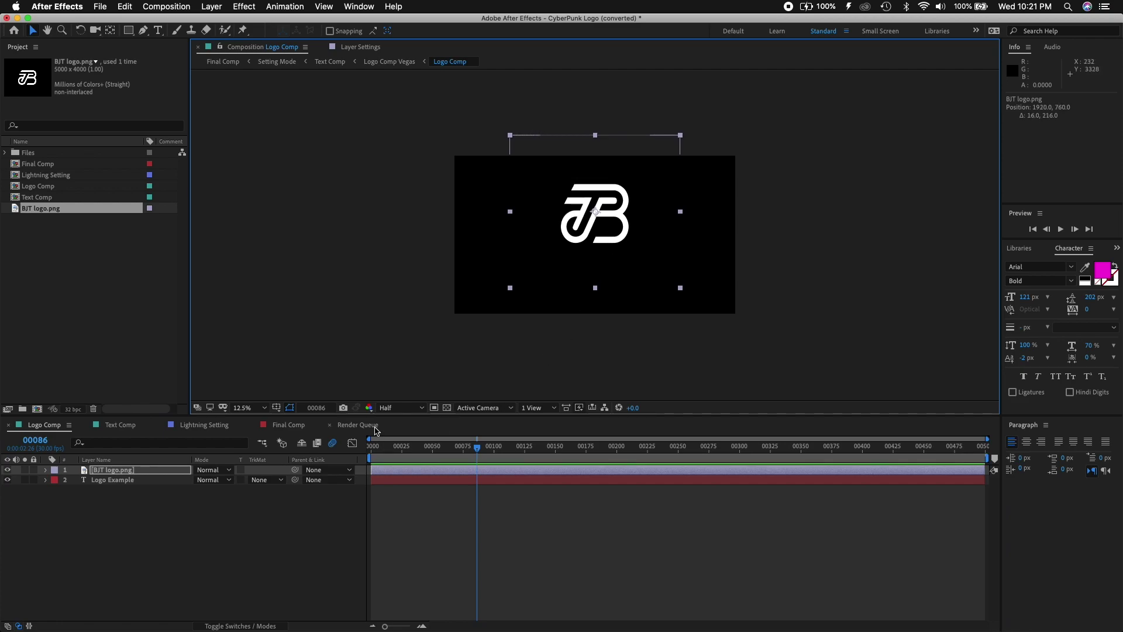
{"action": "left_click", "coordinate": [293, 430]}
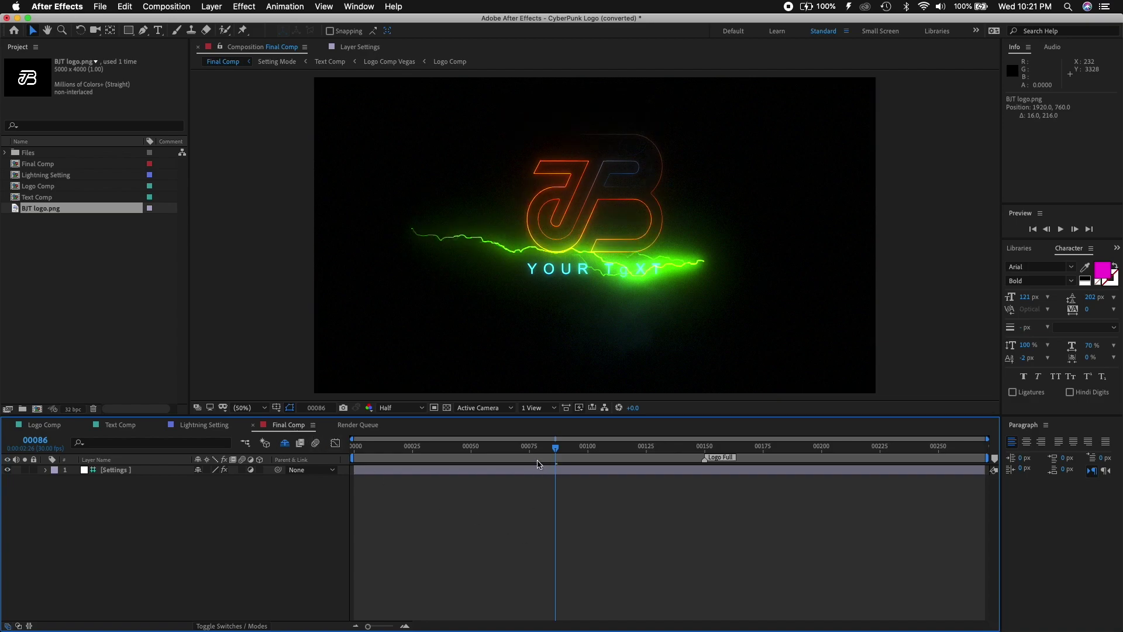
{"action": "left_click", "coordinate": [114, 426]}
Step: Select the 'your text' layer in Text Comp and retype it as 'Official Youtube channel'
{"action": "left_click", "coordinate": [670, 311]}
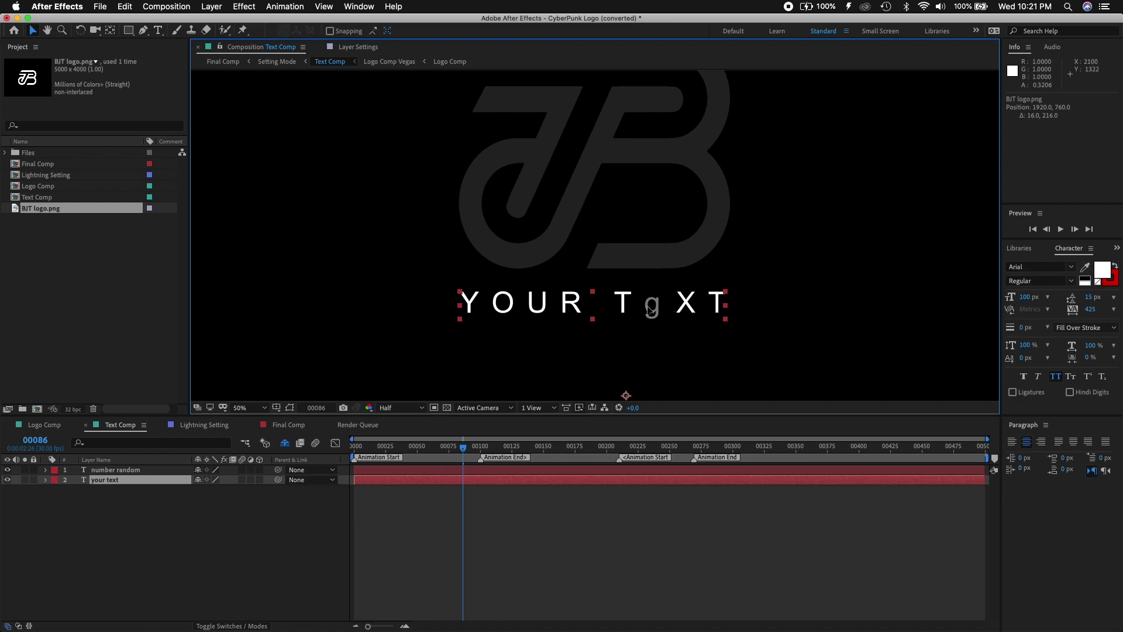
{"action": "double_click", "coordinate": [650, 308]}
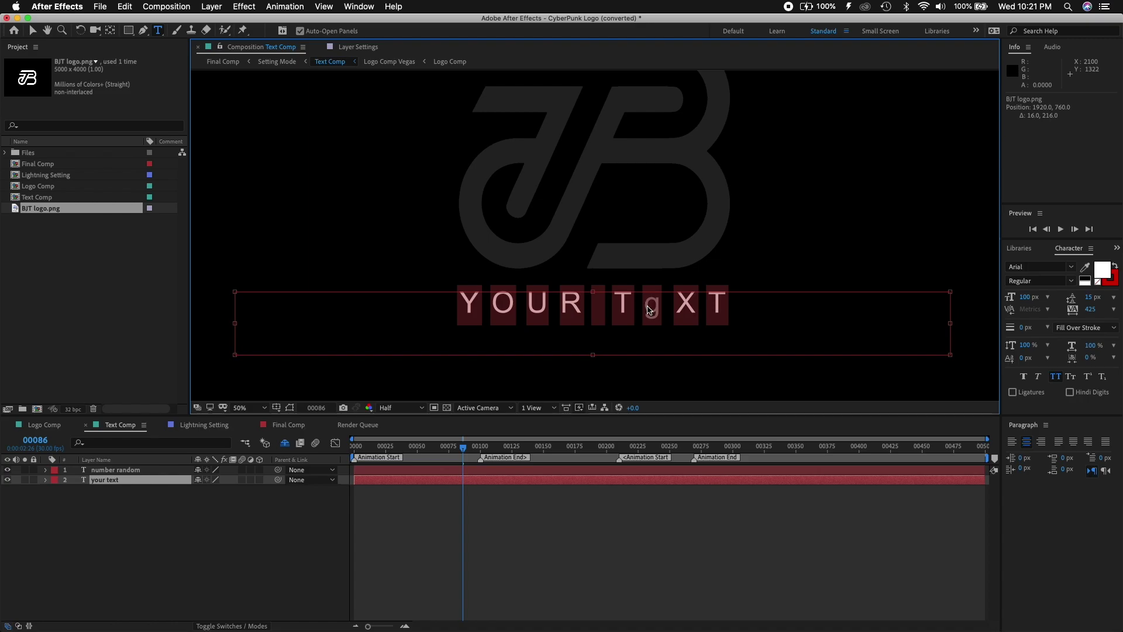
{"action": "type", "text": "Official"}
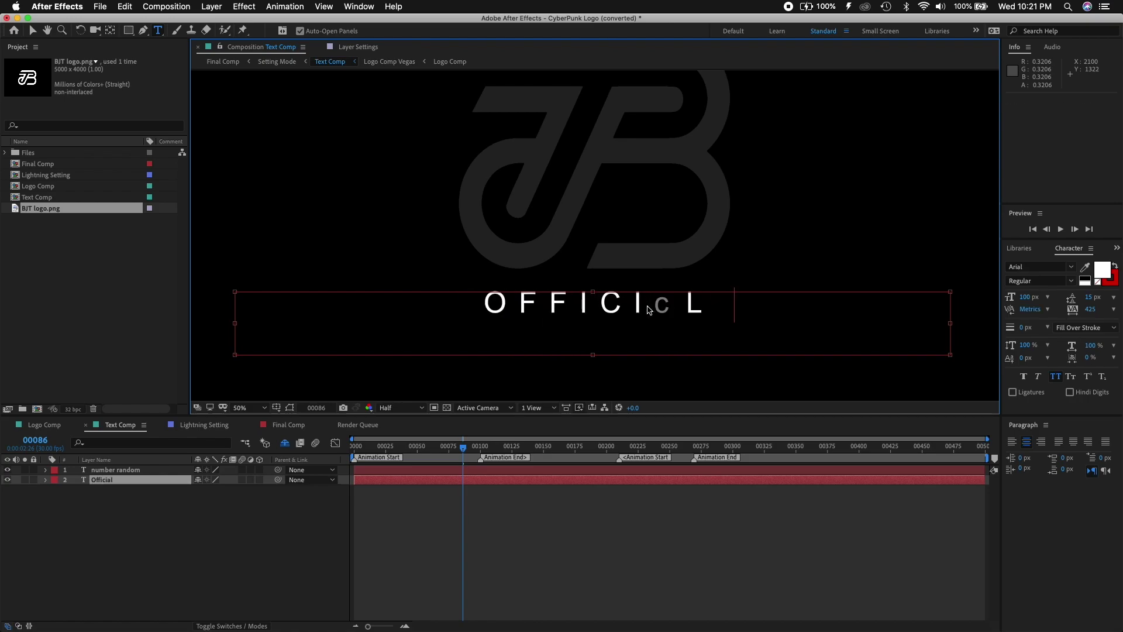
{"action": "type", "text": "Yo"}
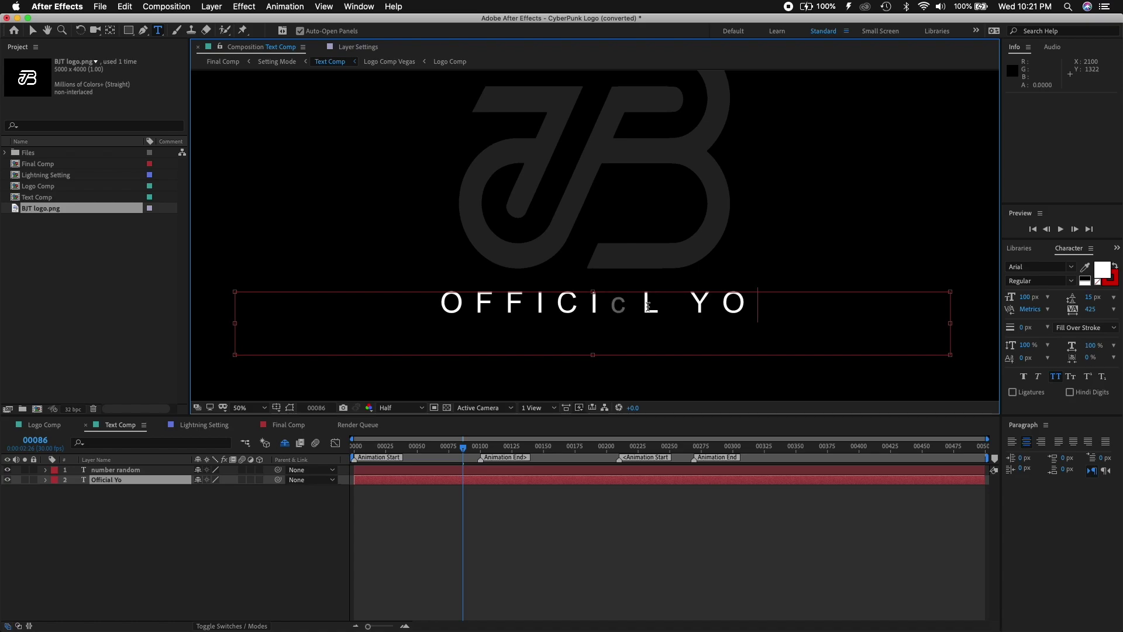
{"action": "type", "text": "utube"}
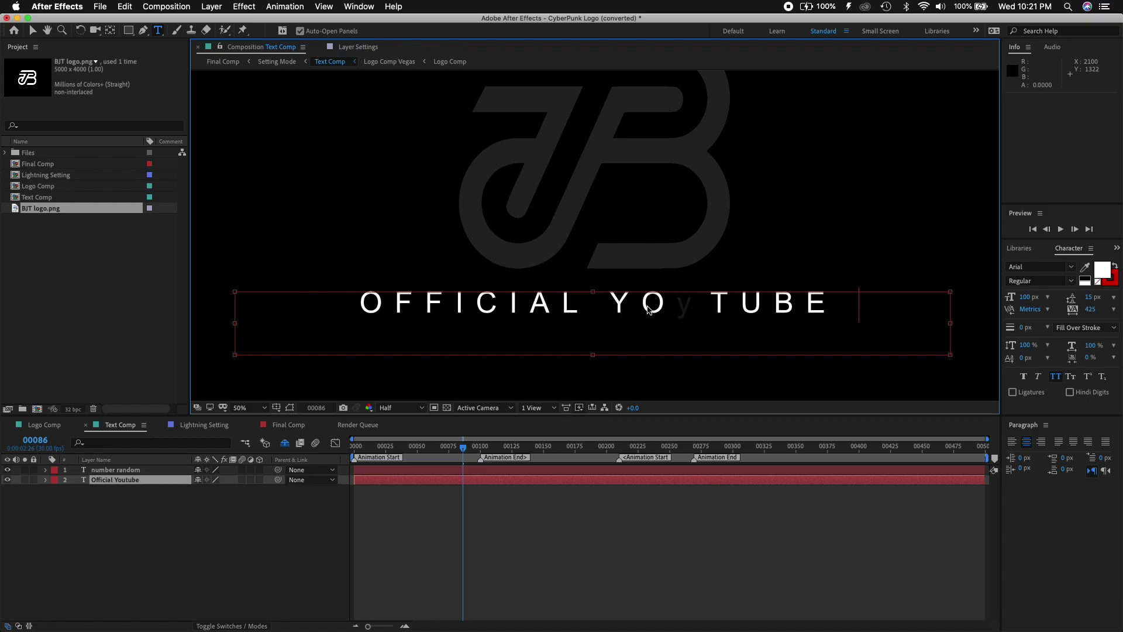
{"action": "type", "text": " ch"}
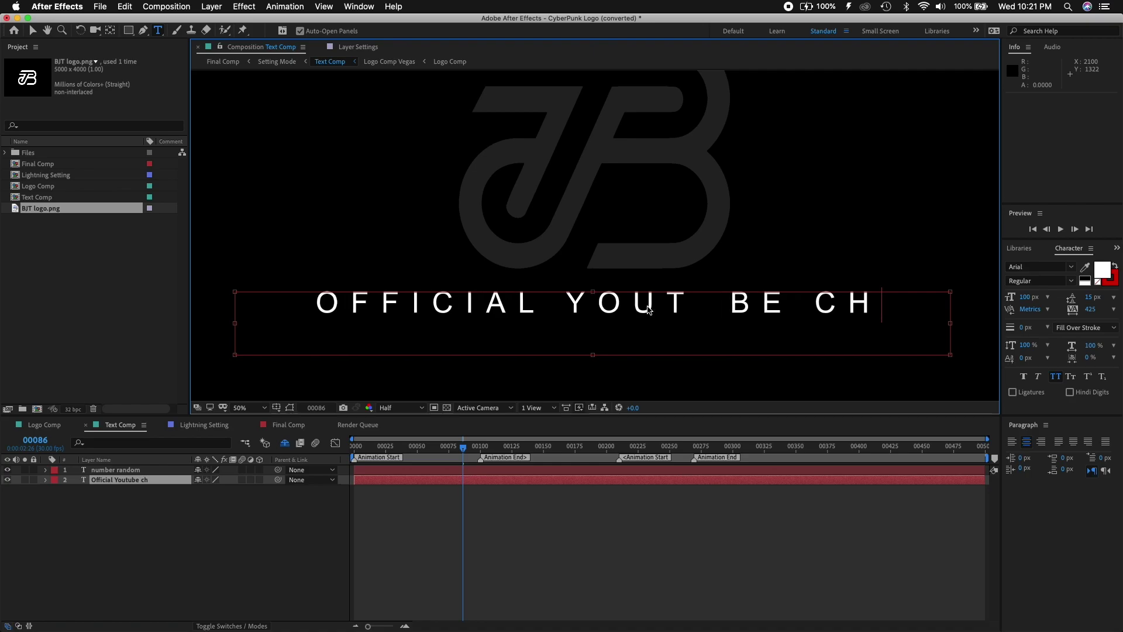
{"action": "type", "text": "annel"}
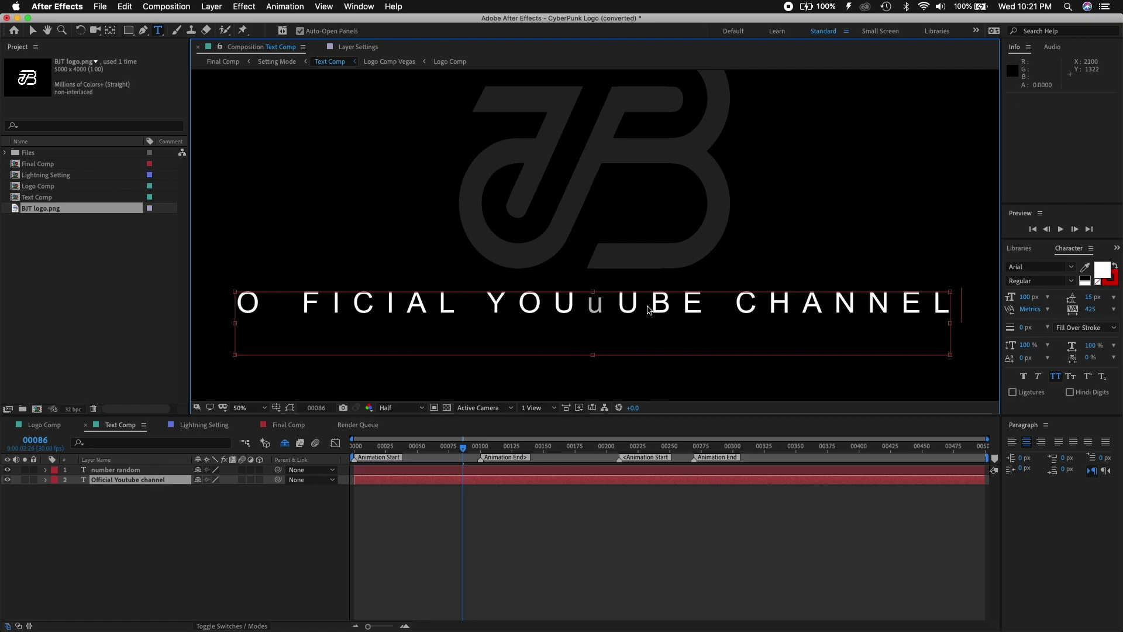
Step: Scrub Final Comp to preview the OFFICIAL YOUTUBE CHANNEL tagline, then expand the Settings layer
{"action": "left_click", "coordinate": [289, 425]}
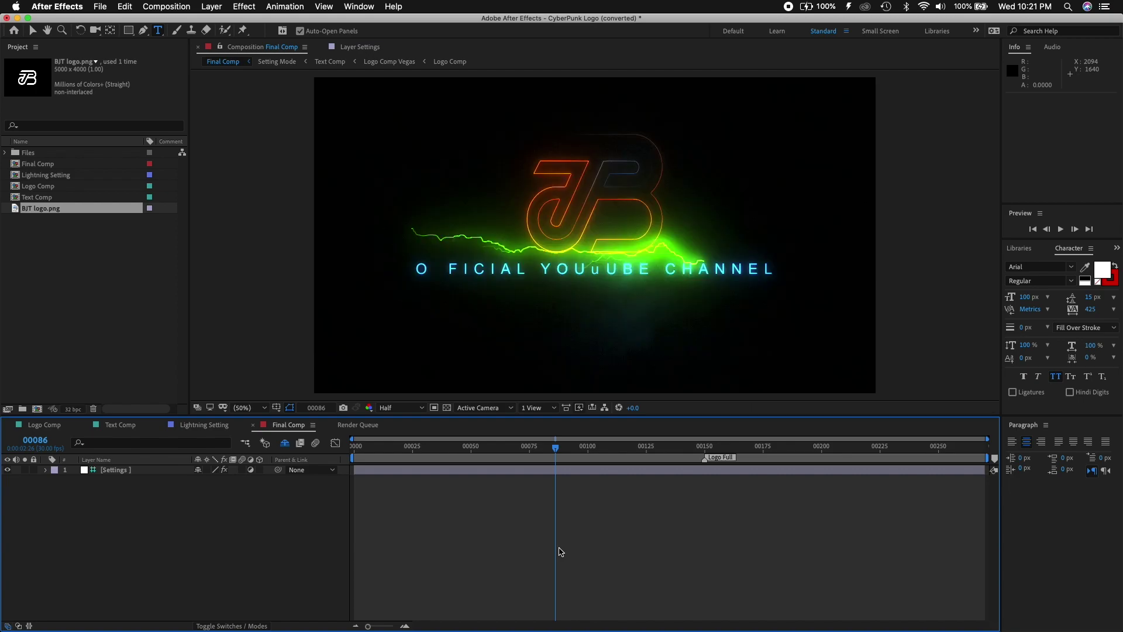
{"action": "left_click_drag", "start_coordinate": [556, 452], "coordinate": [353, 451]}
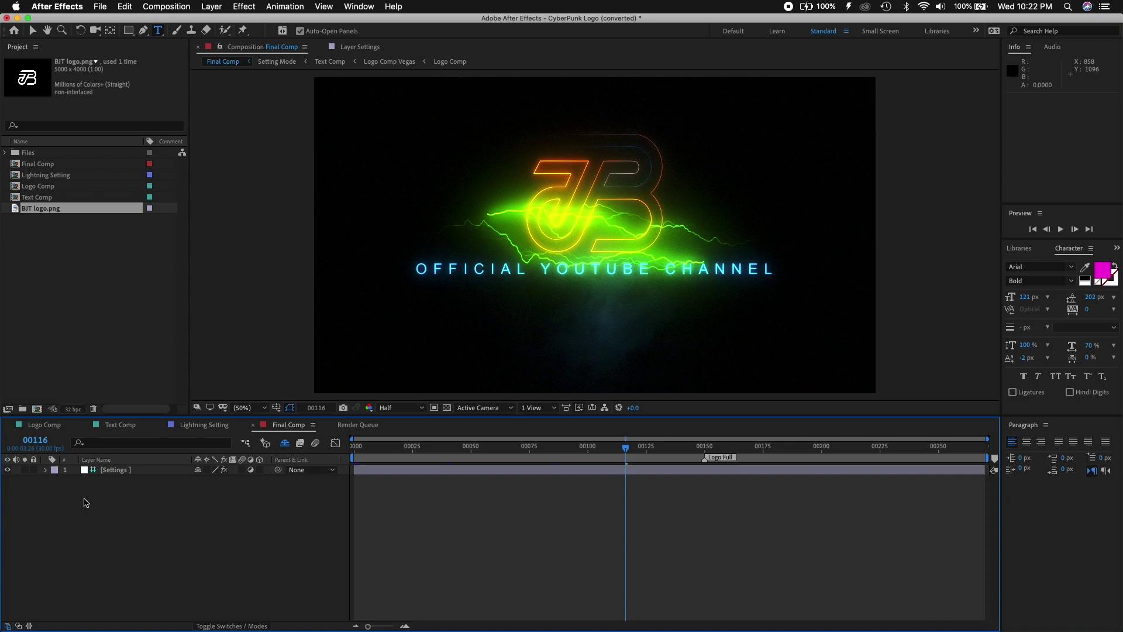
{"action": "left_click", "coordinate": [45, 470]}
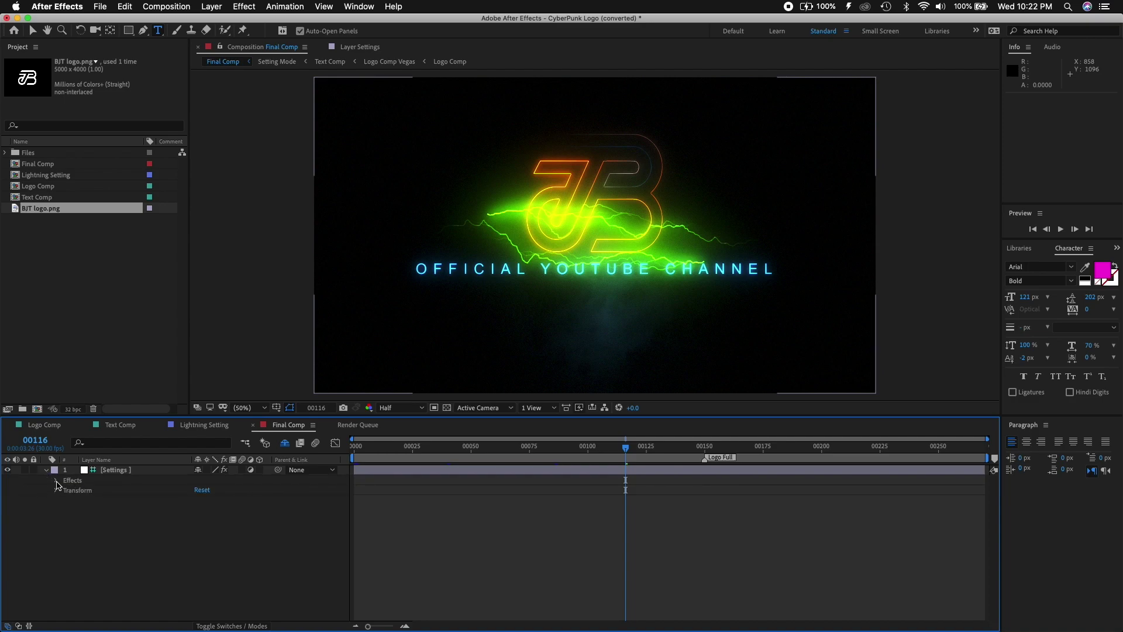
Step: Expand the Settings layer's effects and switch its Setting Mode checkbox from On to Off
{"action": "left_click", "coordinate": [56, 481]}
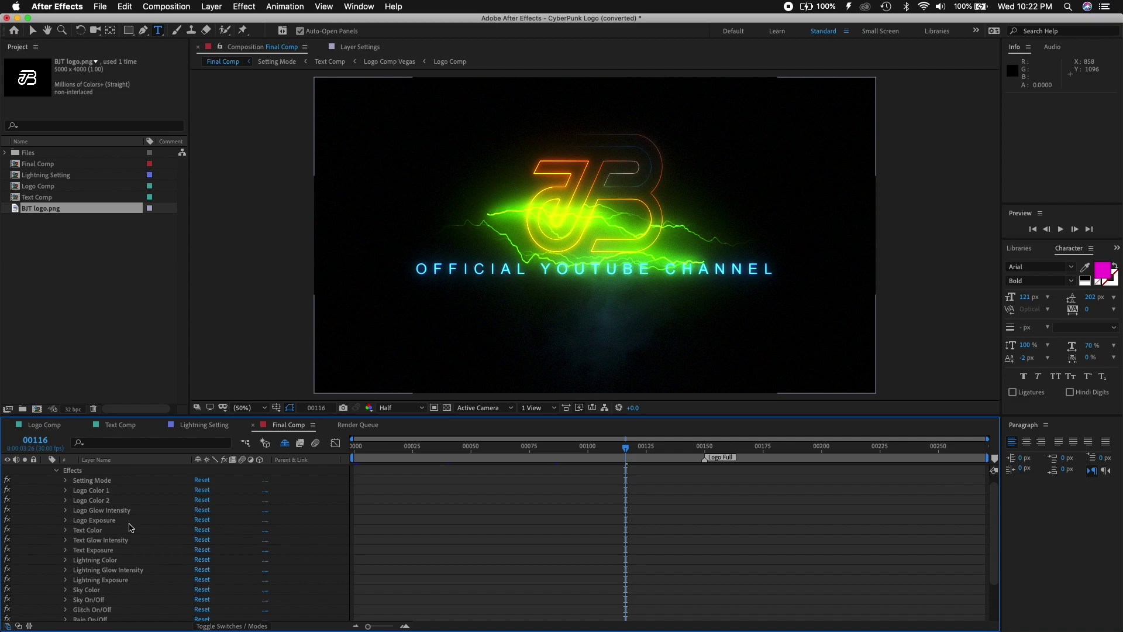
{"action": "scroll", "coordinate": [130, 528], "scroll_direction": "down", "scroll_amount": 3}
{"action": "scroll", "coordinate": [134, 532], "scroll_direction": "up", "scroll_amount": 4}
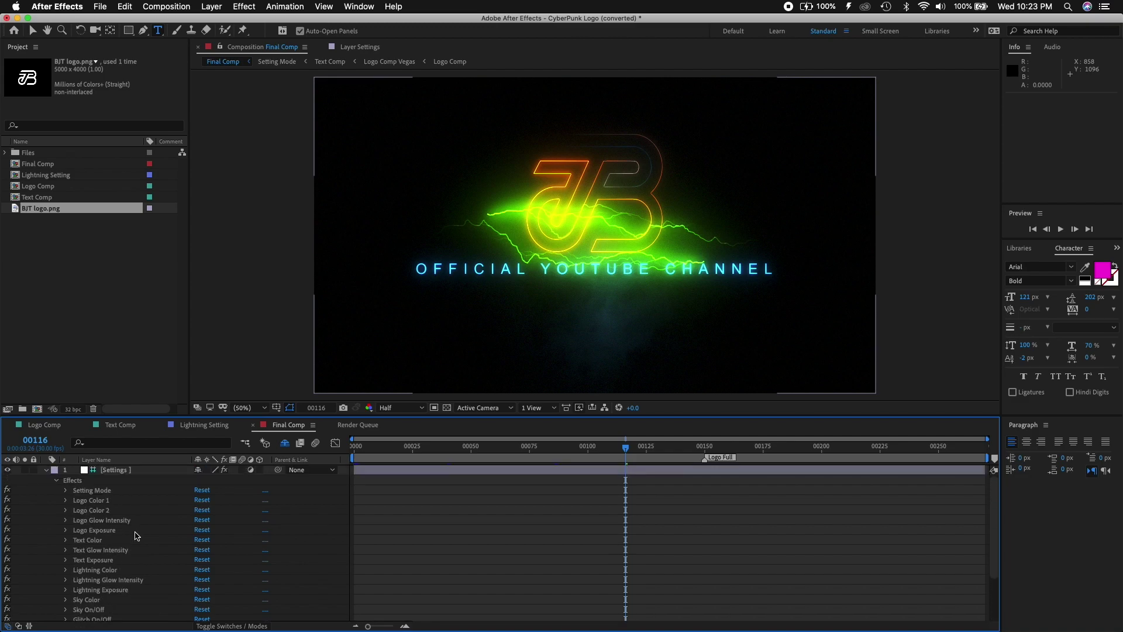
{"action": "left_click", "coordinate": [66, 491]}
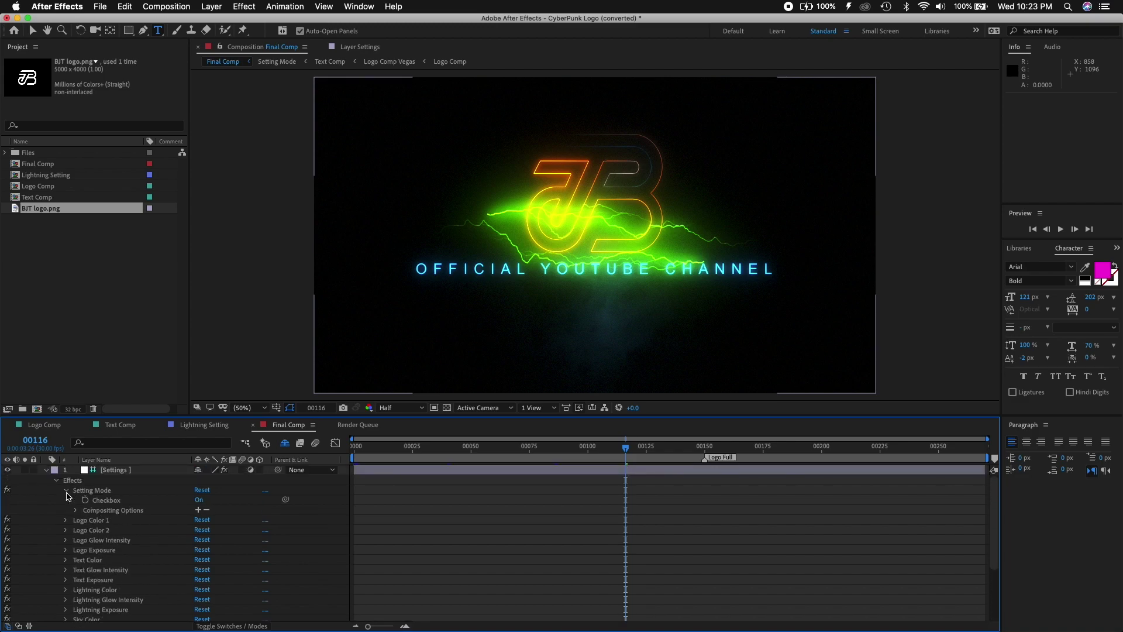
{"action": "left_click", "coordinate": [201, 500]}
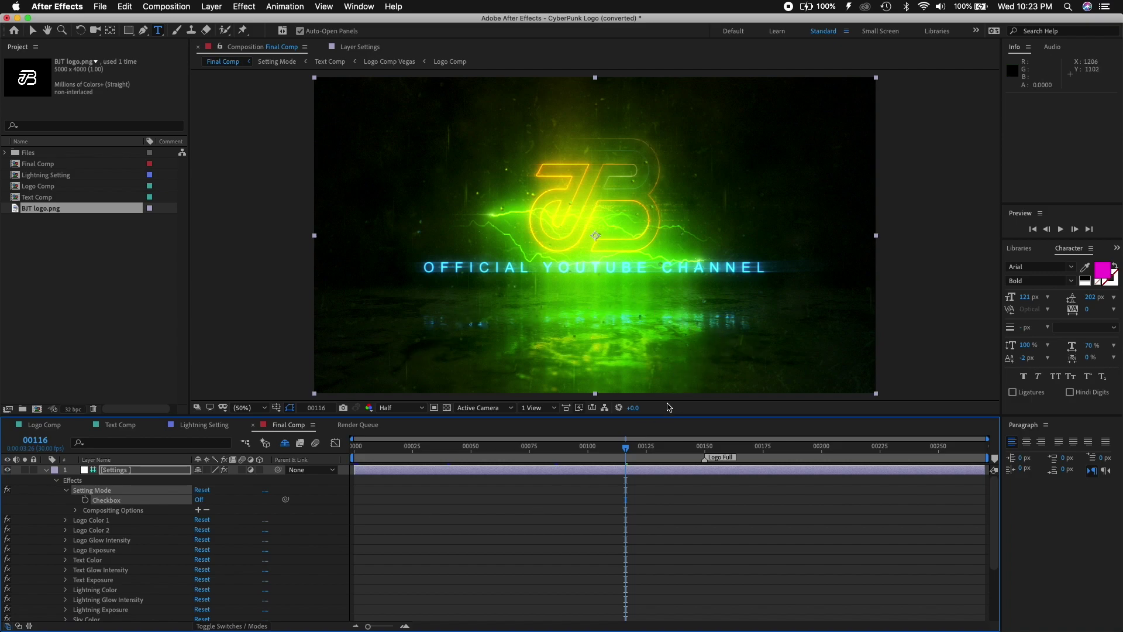
Step: Move the playhead back to frame 00104 to inspect the wet-floor scene
{"action": "left_click_drag", "start_coordinate": [625, 449], "coordinate": [595, 451]}
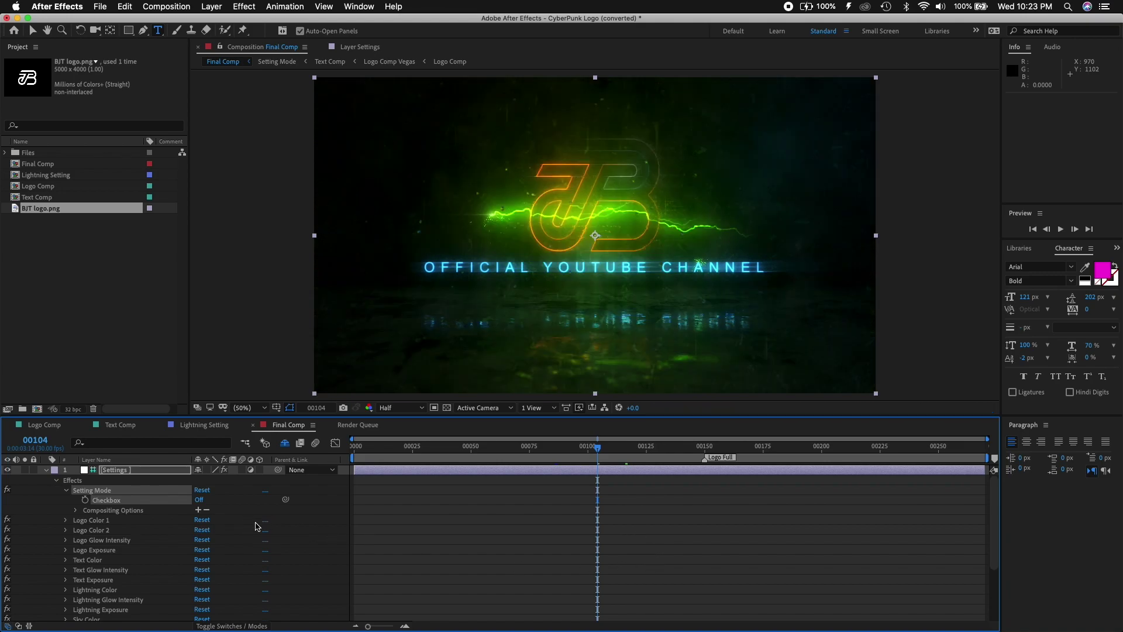
Step: Change Logo Color 1 on the Settings layer to magenta
{"action": "left_click", "coordinate": [66, 491]}
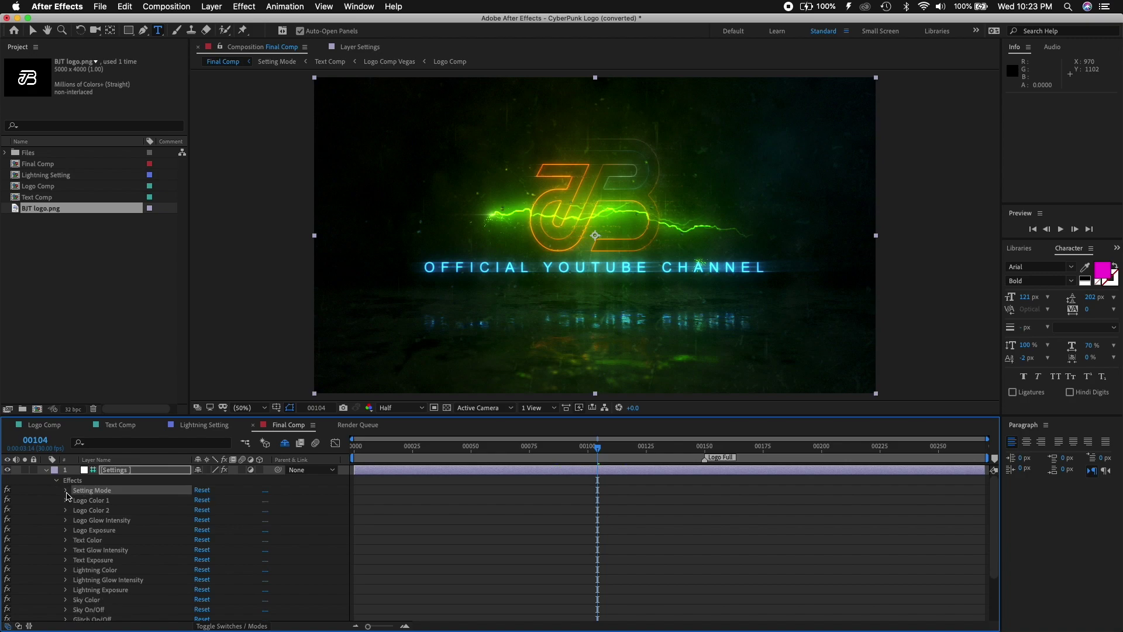
{"action": "left_click", "coordinate": [66, 501]}
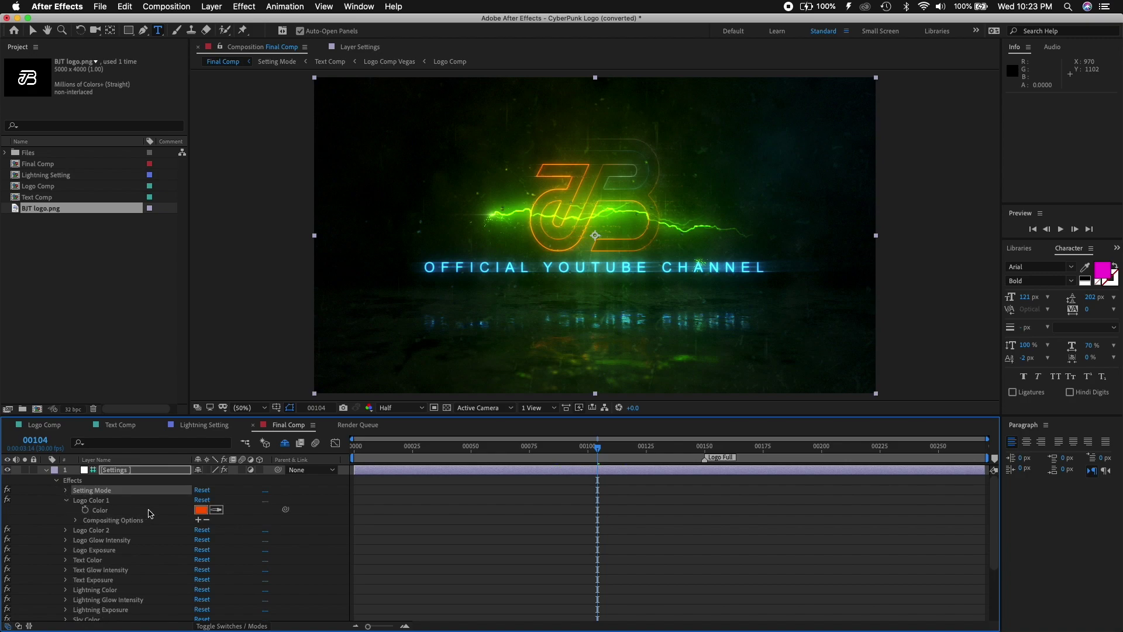
{"action": "left_click", "coordinate": [201, 509]}
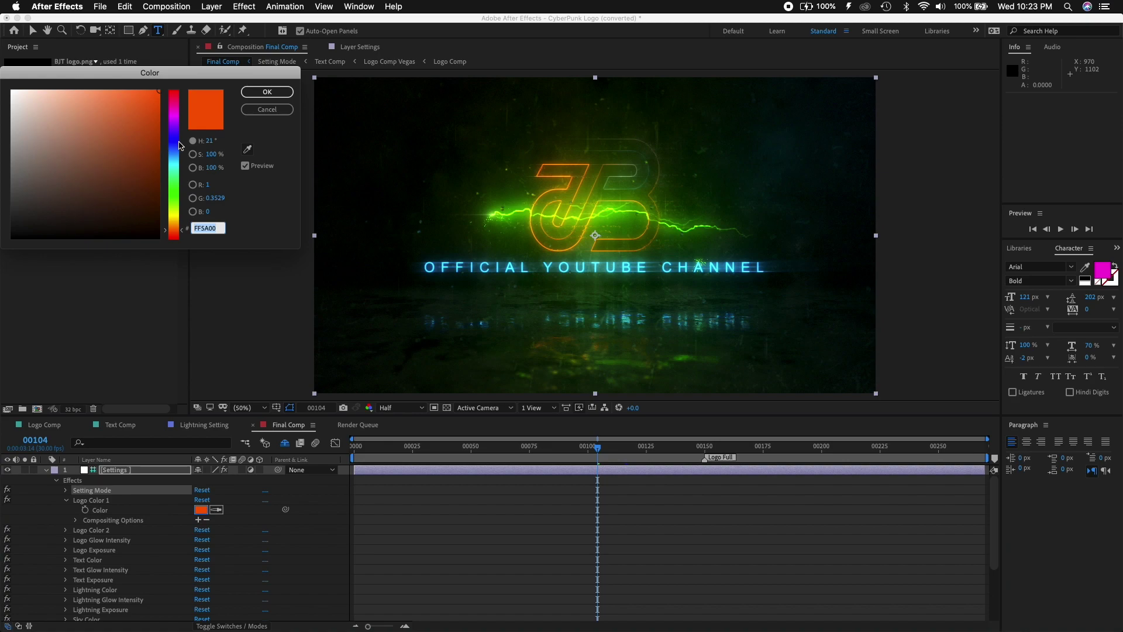
{"action": "left_click_drag", "start_coordinate": [173, 146], "coordinate": [174, 119]}
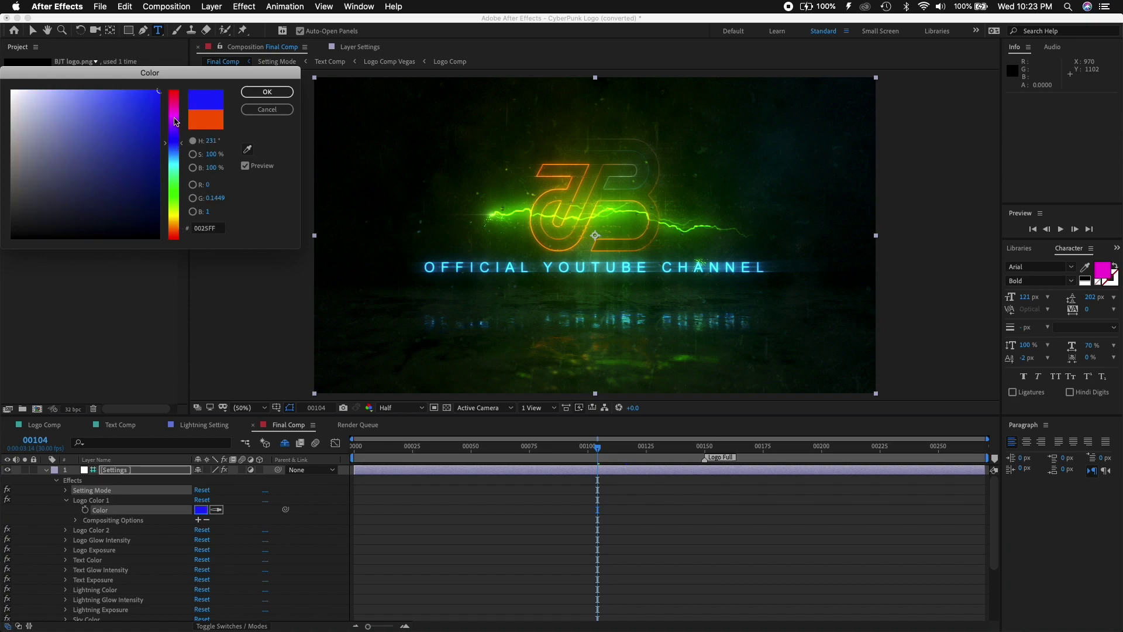
{"action": "left_click", "coordinate": [264, 92]}
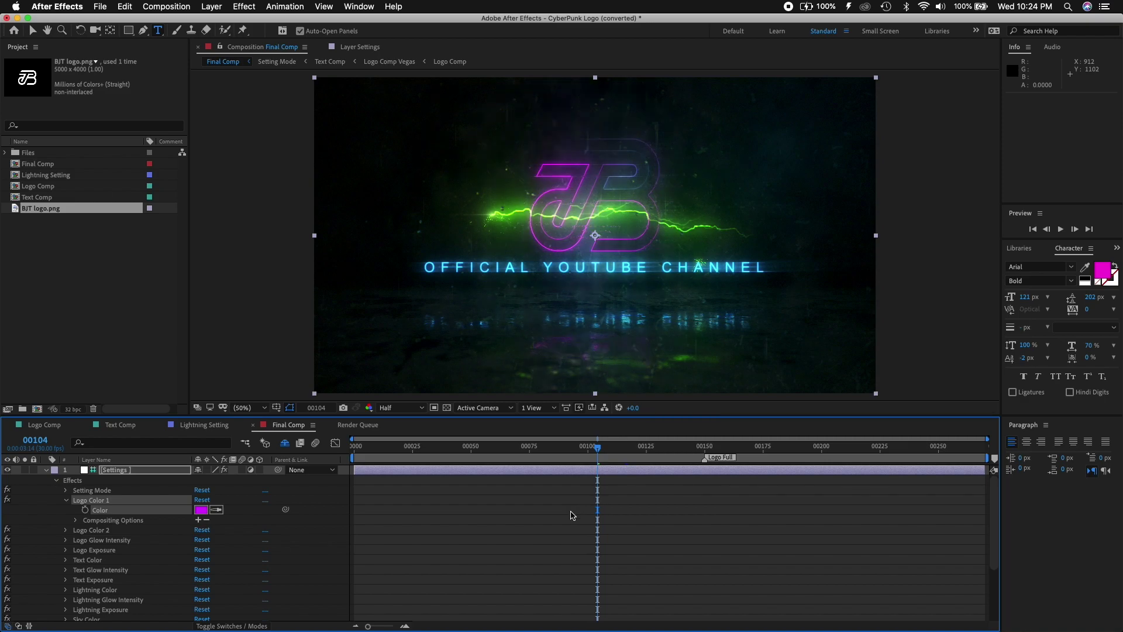
Step: Set Logo Color 2 to white (FFFFFF) and collapse its controls
{"action": "left_click", "coordinate": [69, 504]}
{"action": "left_click", "coordinate": [65, 501]}
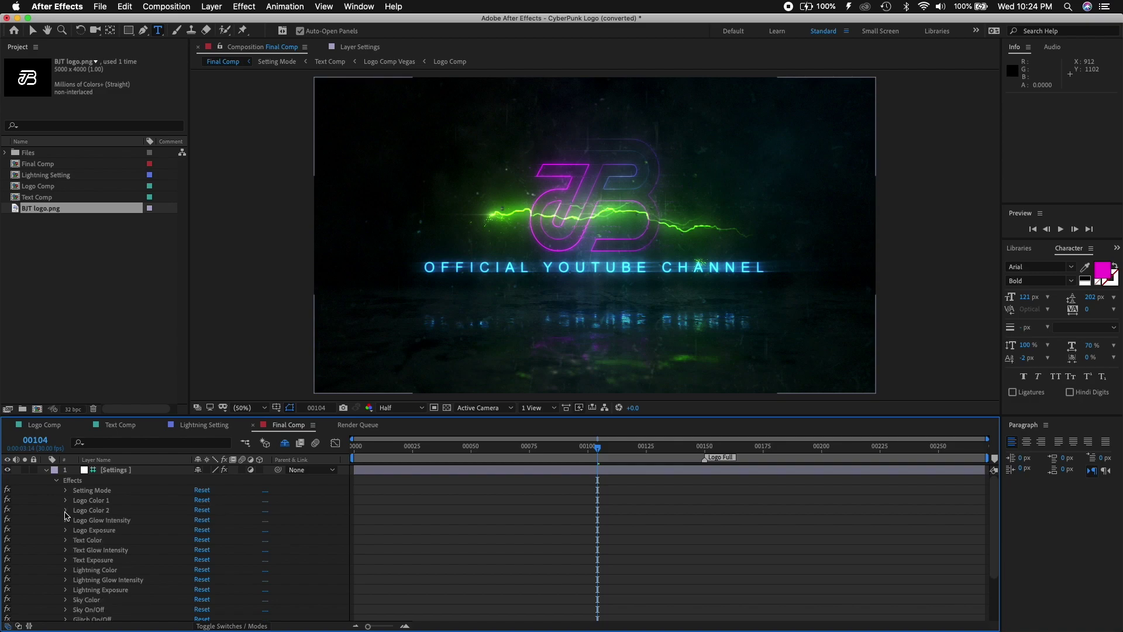
{"action": "left_click", "coordinate": [65, 510]}
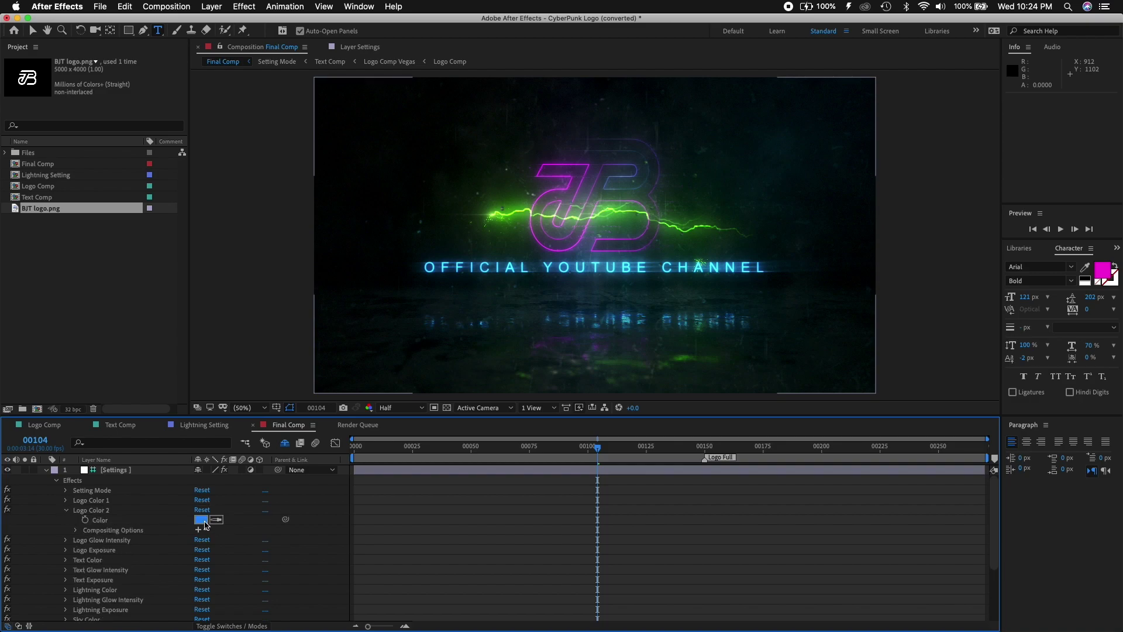
{"action": "left_click", "coordinate": [201, 519]}
{"action": "left_click", "coordinate": [102, 162]}
{"action": "left_click", "coordinate": [49, 106]}
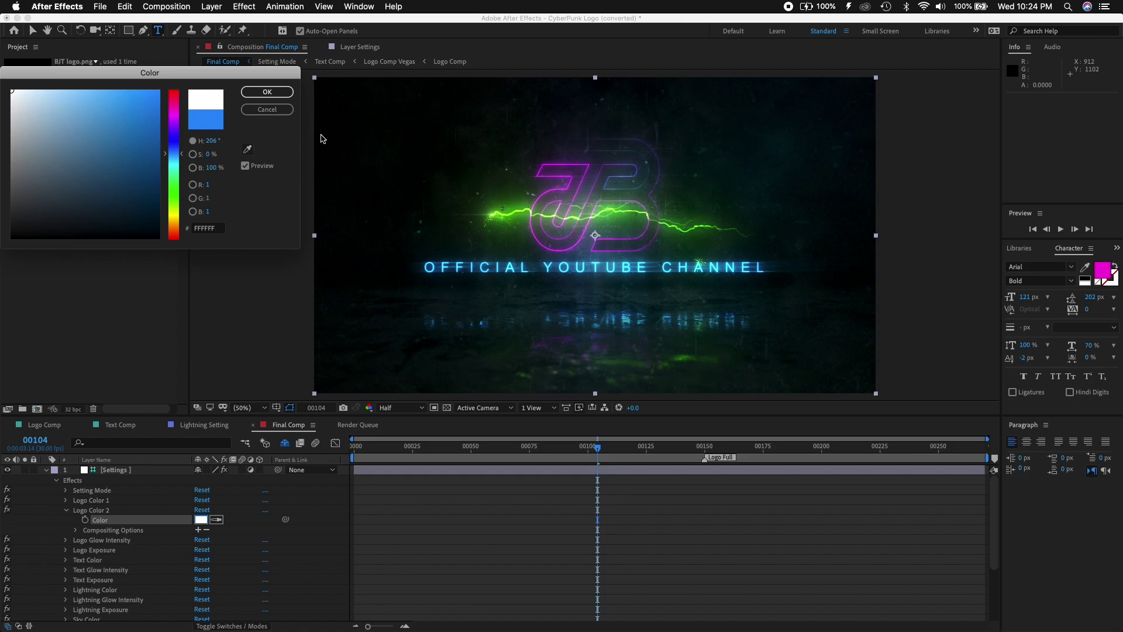
{"action": "left_click", "coordinate": [267, 92]}
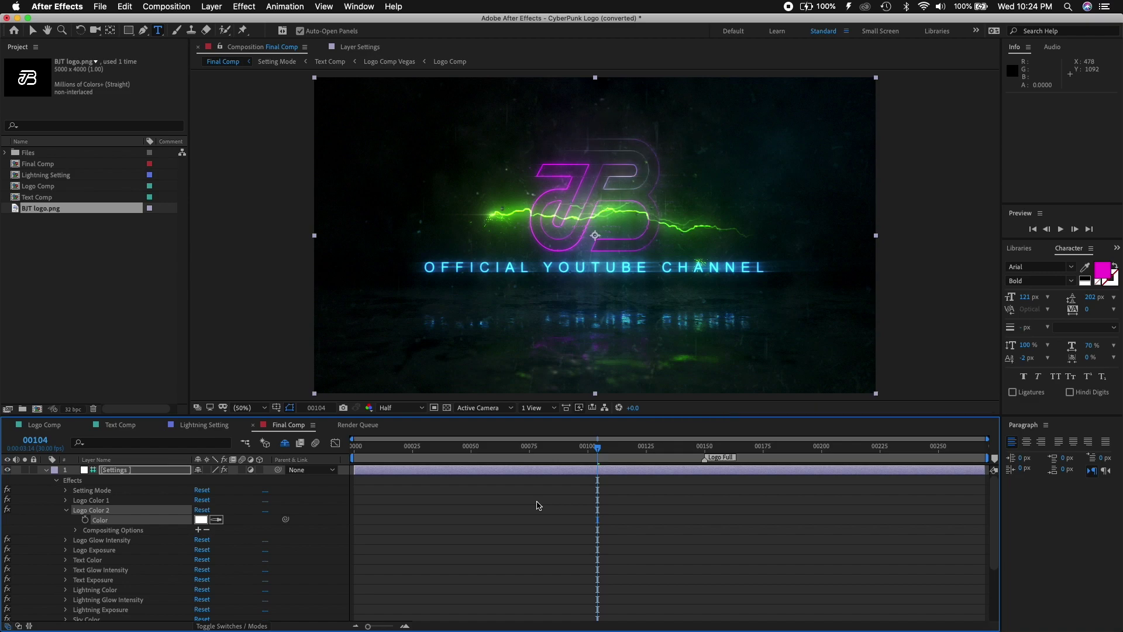
{"action": "left_click", "coordinate": [65, 510]}
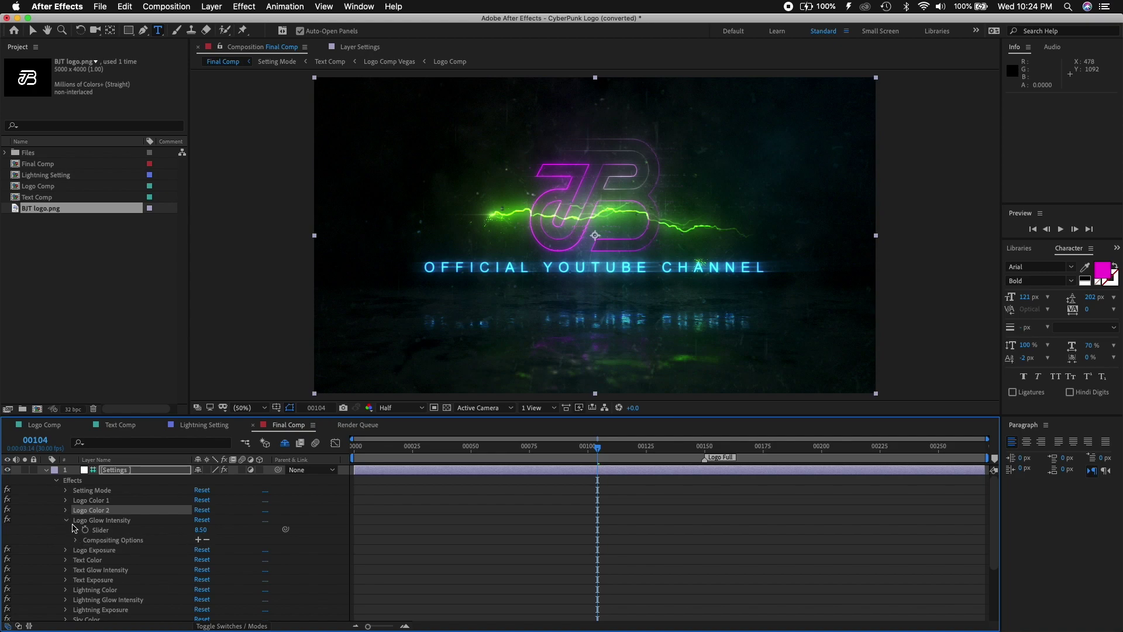
Step: Collapse the Logo Glow Intensity and Logo Exposure settings in the Settings layer
{"action": "key", "text": "F2"}
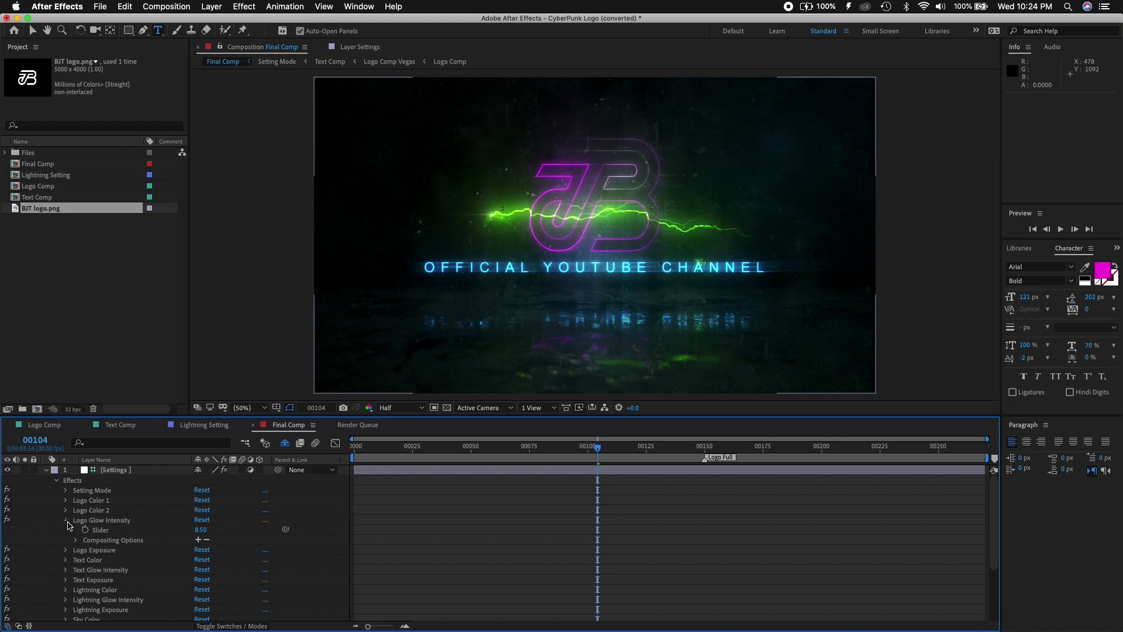
{"action": "left_click", "coordinate": [66, 519]}
{"action": "left_click", "coordinate": [66, 530]}
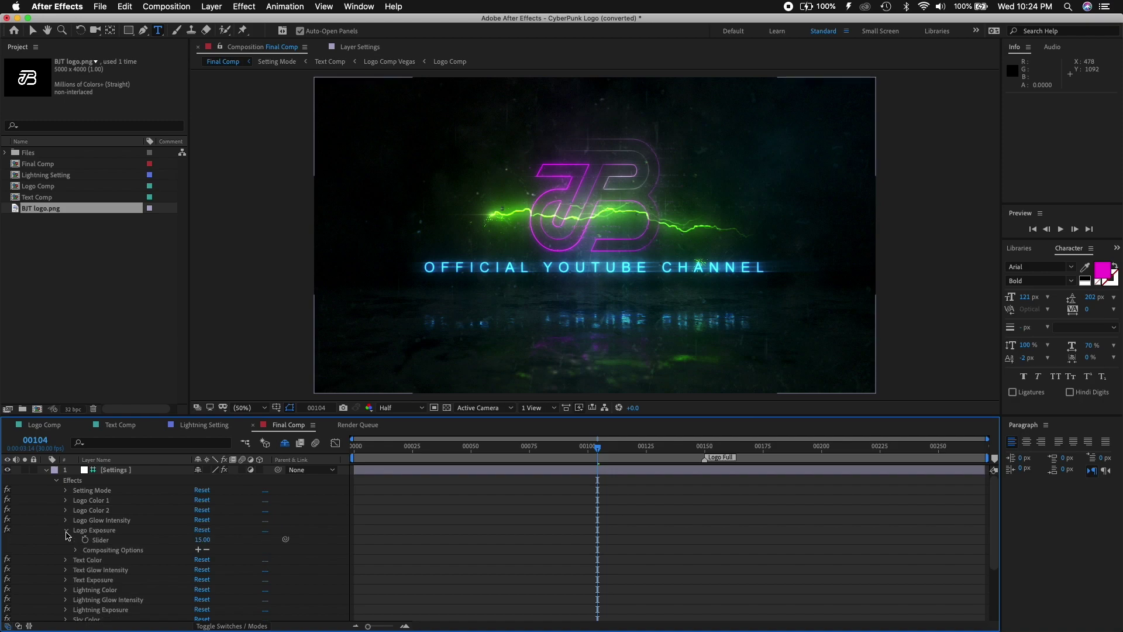
{"action": "left_click", "coordinate": [65, 529]}
{"action": "scroll", "coordinate": [67, 535], "scroll_direction": "down", "scroll_amount": 1}
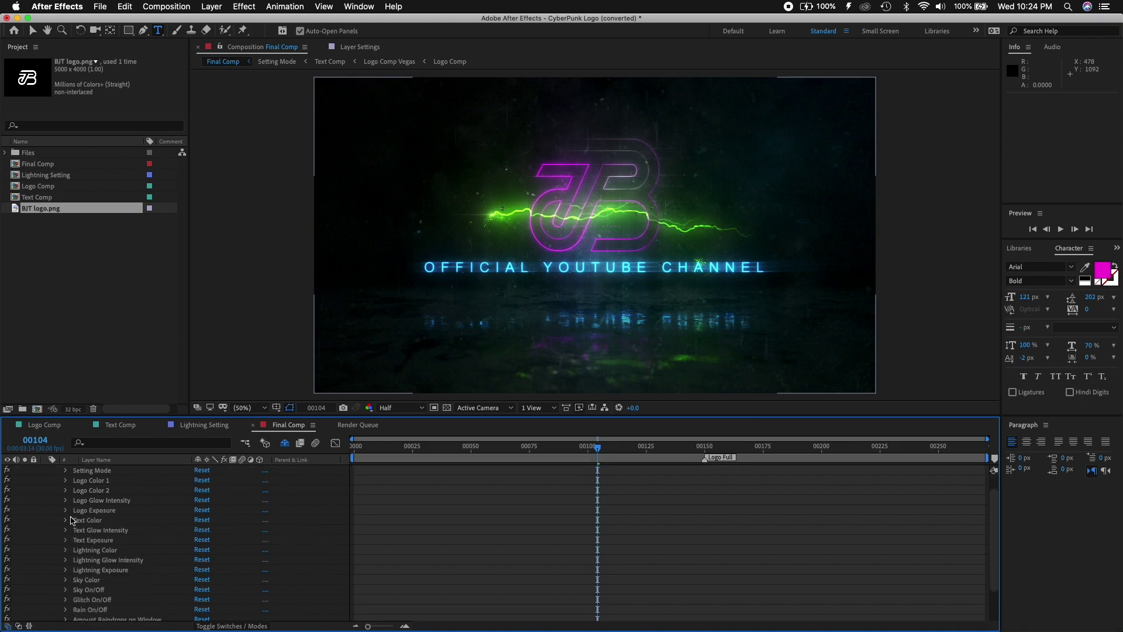
Step: Set the Text Color effect swatch to white (FFFFFF) for the tagline
{"action": "left_click", "coordinate": [66, 520]}
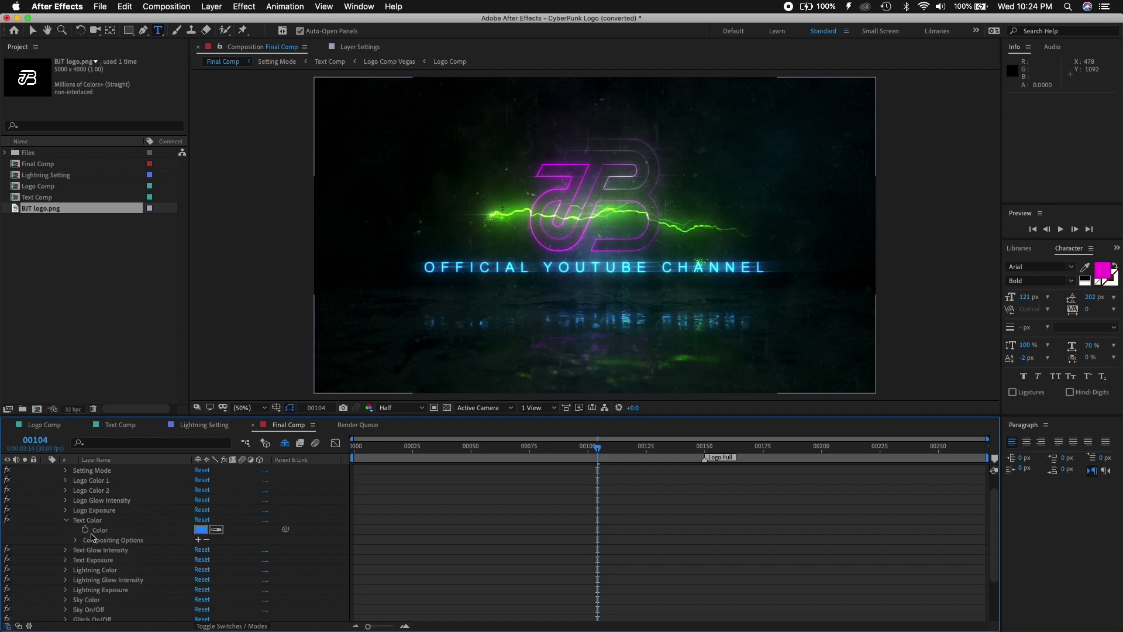
{"action": "left_click", "coordinate": [202, 530]}
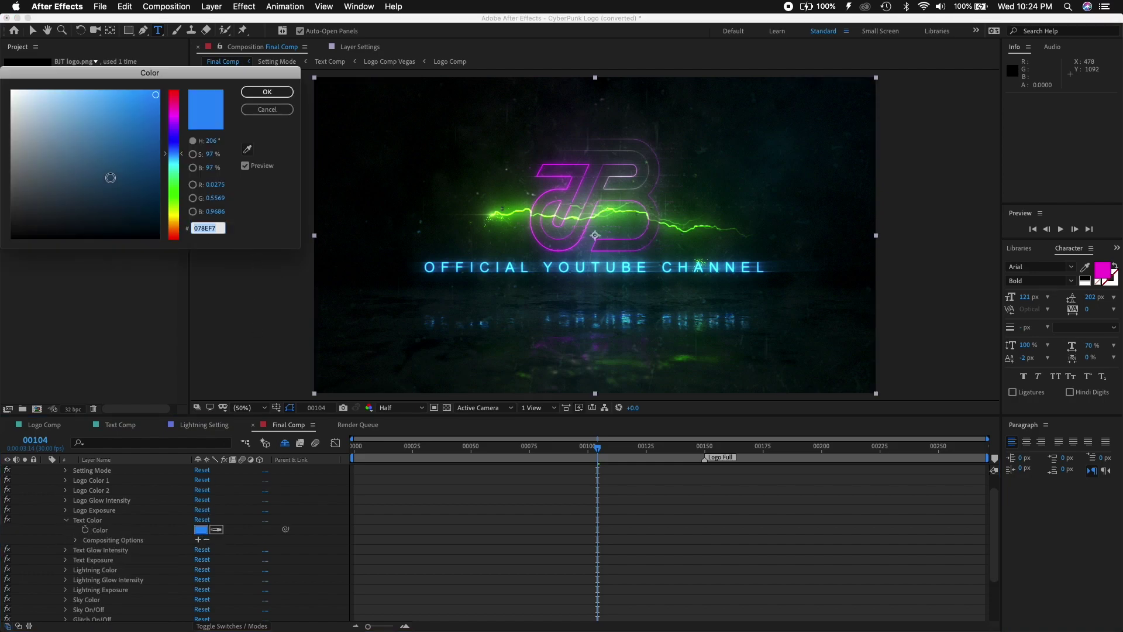
{"action": "left_click", "coordinate": [11, 90]}
{"action": "left_click", "coordinate": [262, 94]}
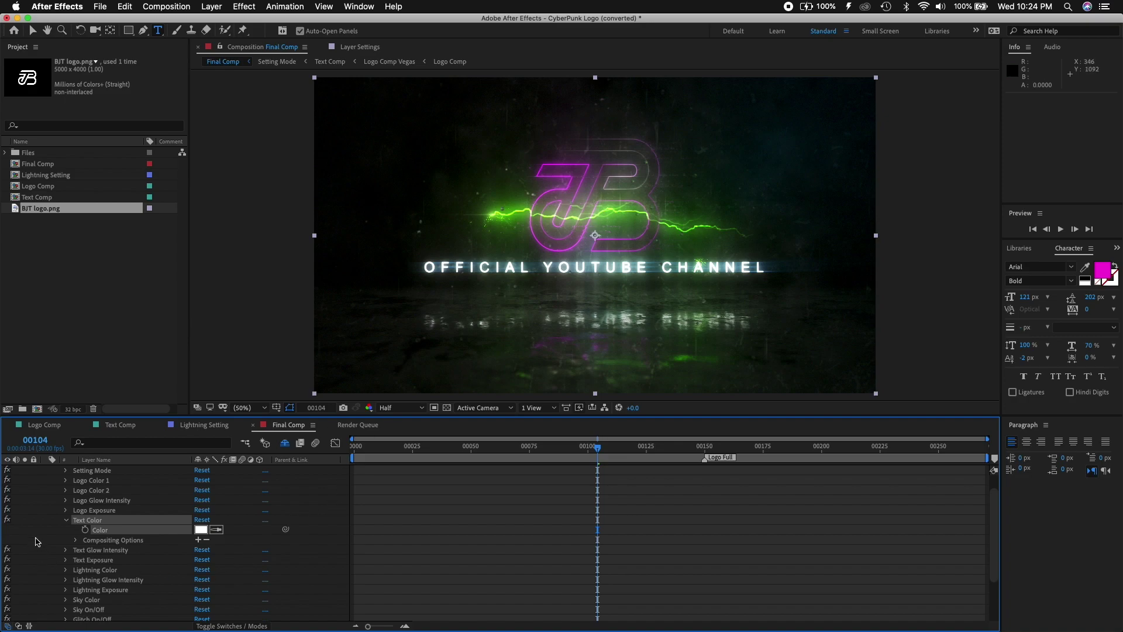
{"action": "left_click", "coordinate": [65, 520]}
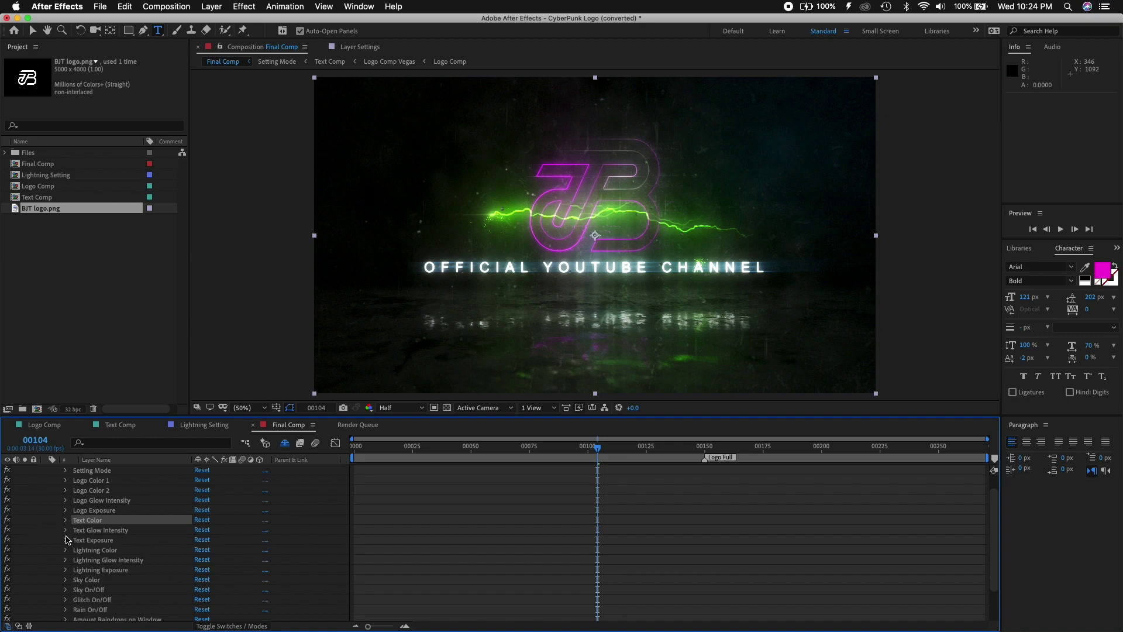
Step: Change the Lightning Color swatch from green to orange (FF8800)
{"action": "scroll", "coordinate": [71, 538], "scroll_direction": "down", "scroll_amount": 2}
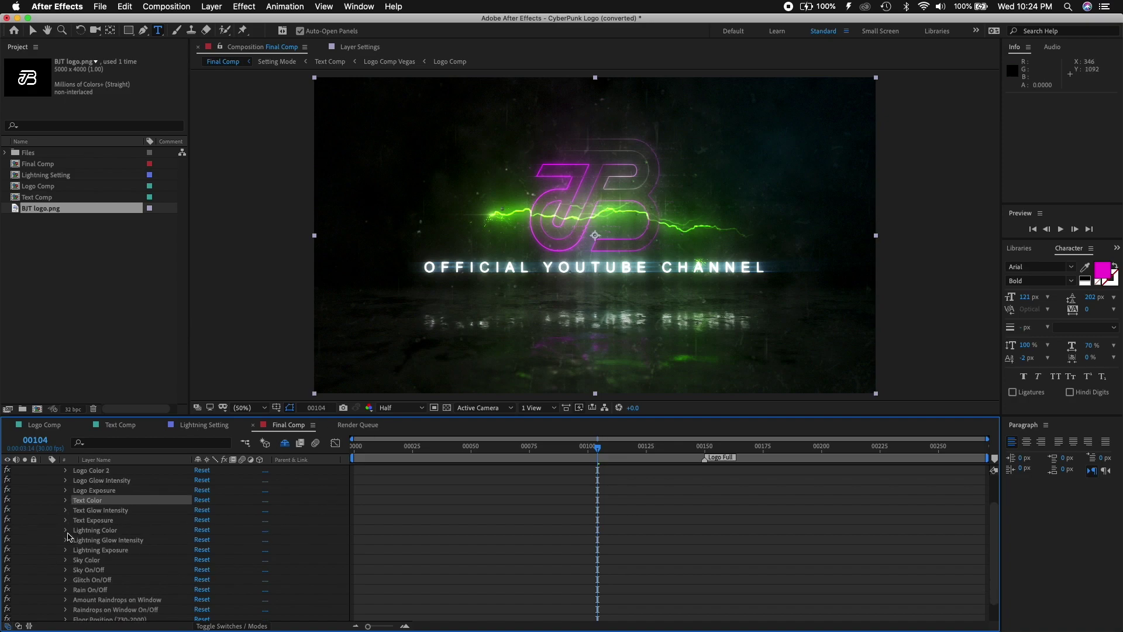
{"action": "left_click", "coordinate": [66, 530]}
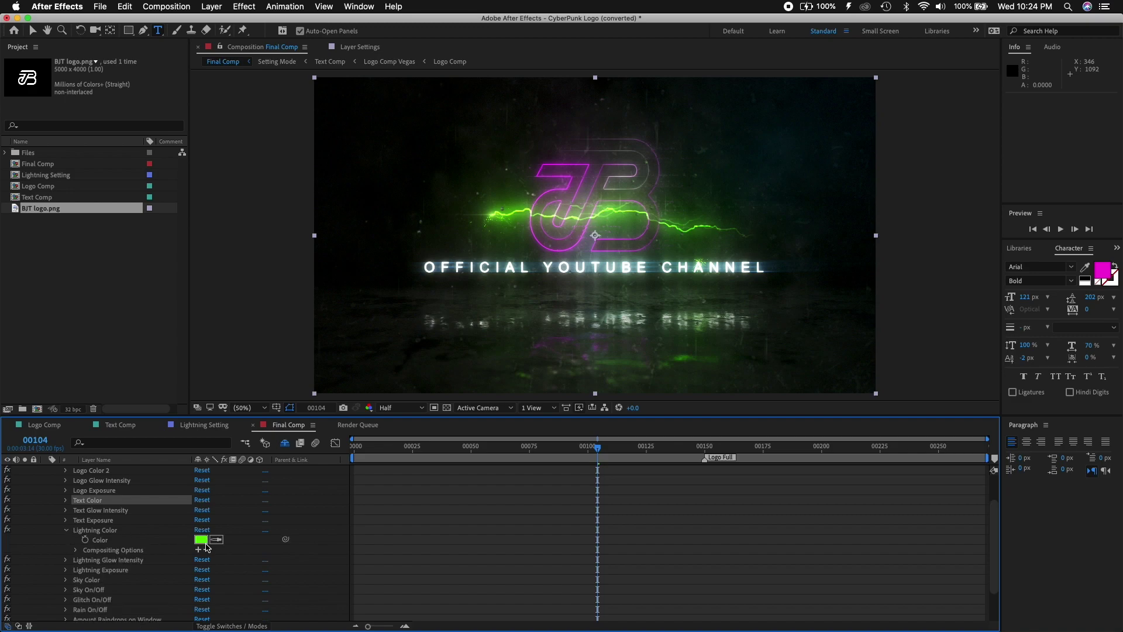
{"action": "left_click", "coordinate": [201, 540]}
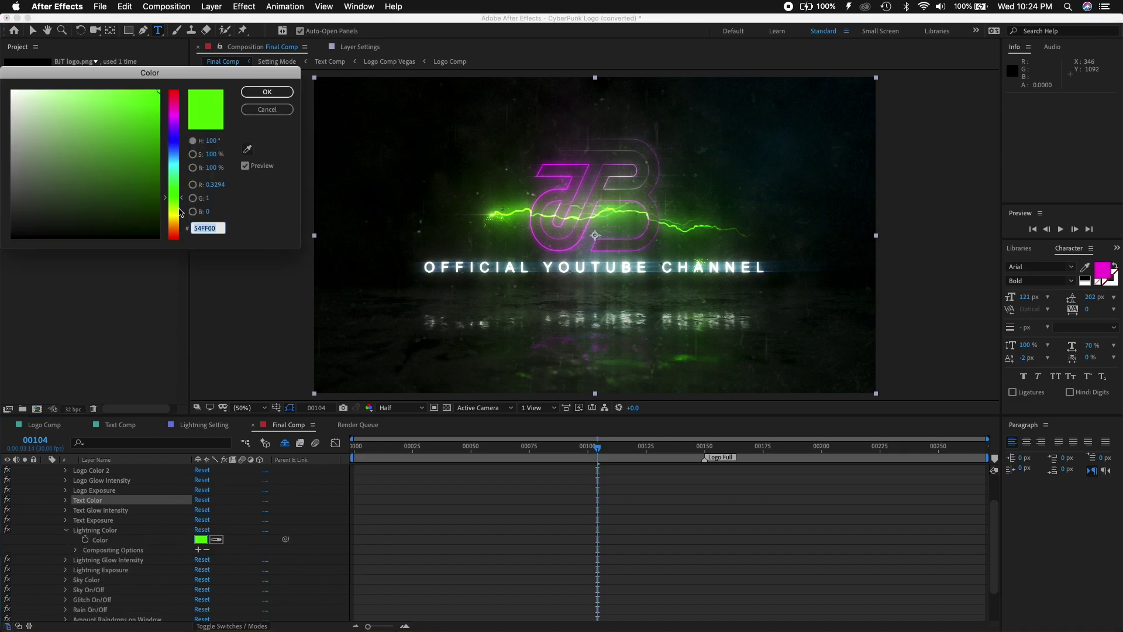
{"action": "left_click_drag", "start_coordinate": [179, 208], "coordinate": [182, 225]}
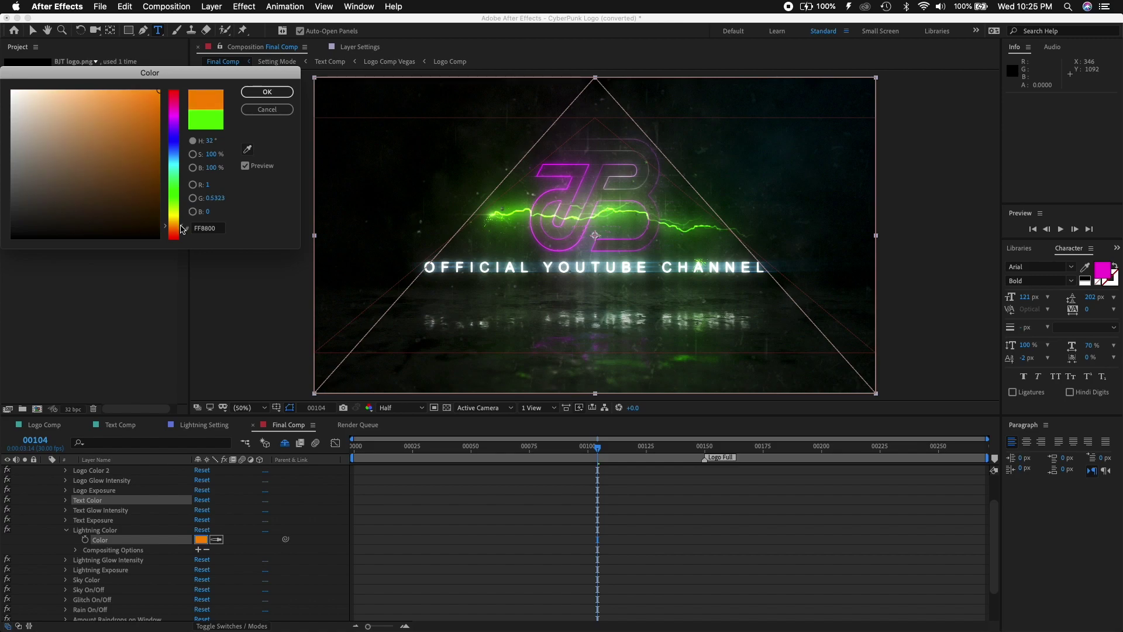
{"action": "left_click", "coordinate": [266, 92]}
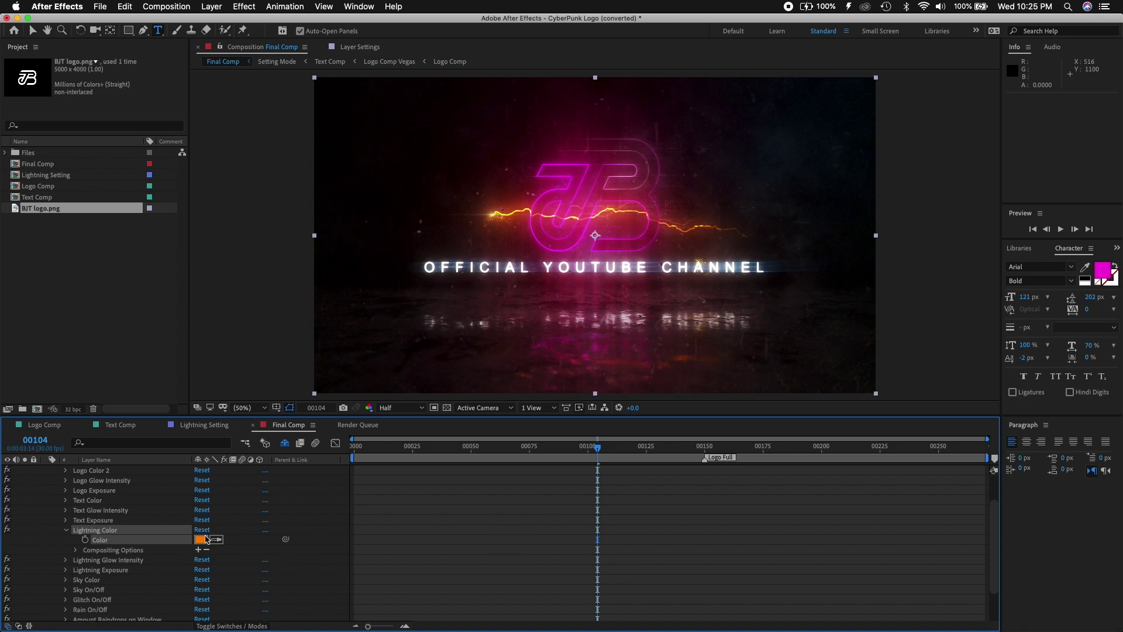
{"action": "left_click", "coordinate": [66, 532]}
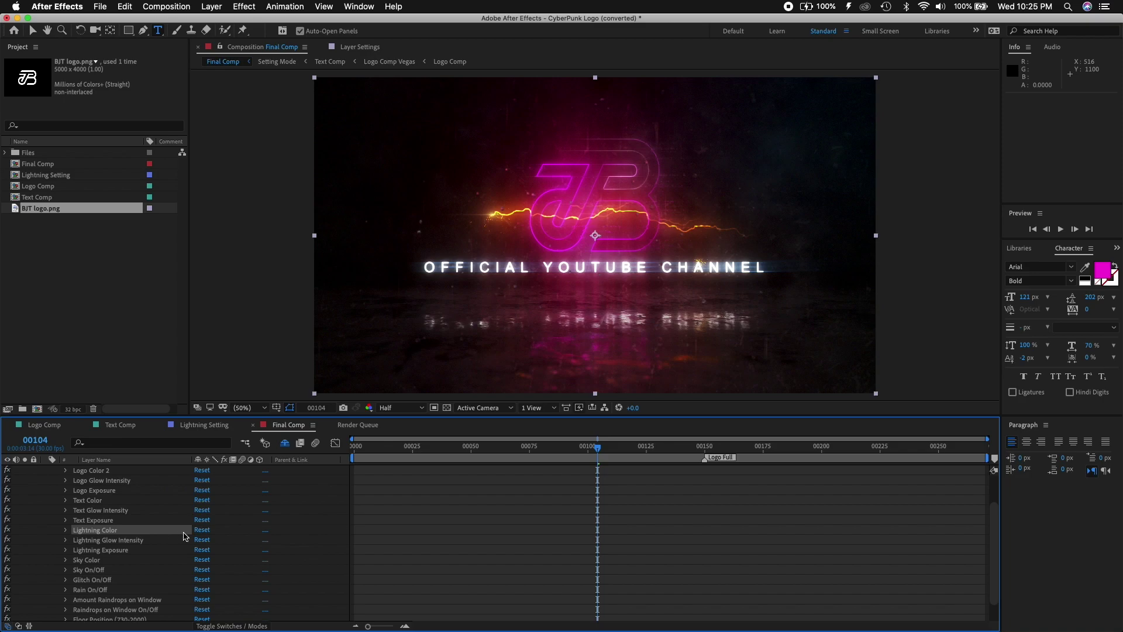
{"action": "scroll", "coordinate": [183, 535], "scroll_direction": "down", "scroll_amount": 2}
{"action": "scroll", "coordinate": [184, 538], "scroll_direction": "down", "scroll_amount": 1}
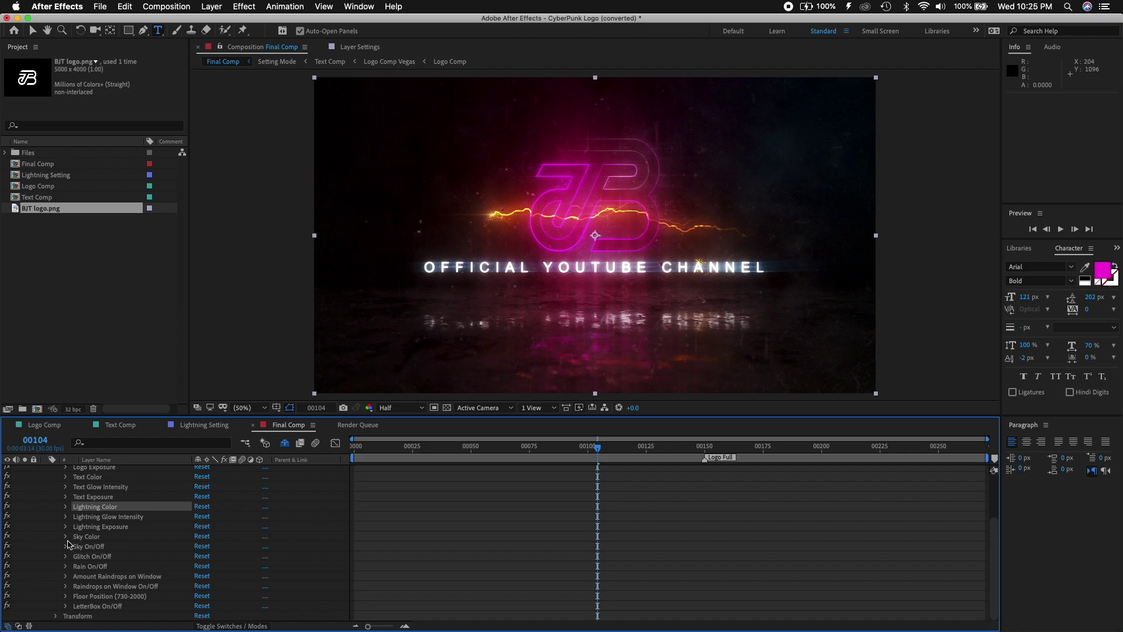
{"action": "left_click", "coordinate": [66, 507]}
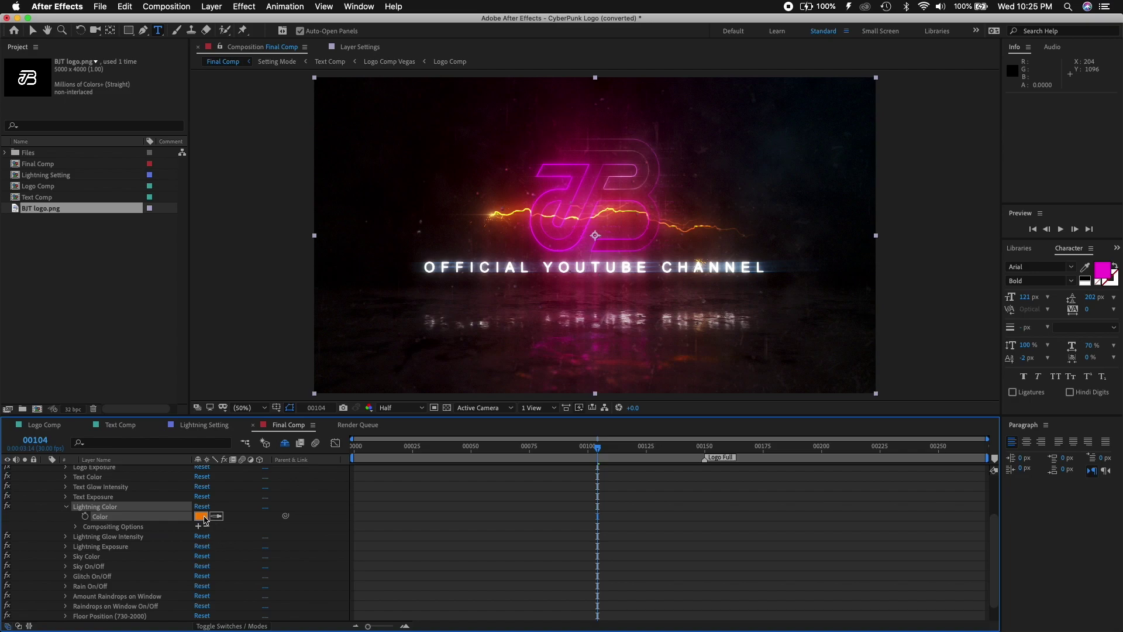
{"action": "left_click", "coordinate": [202, 517]}
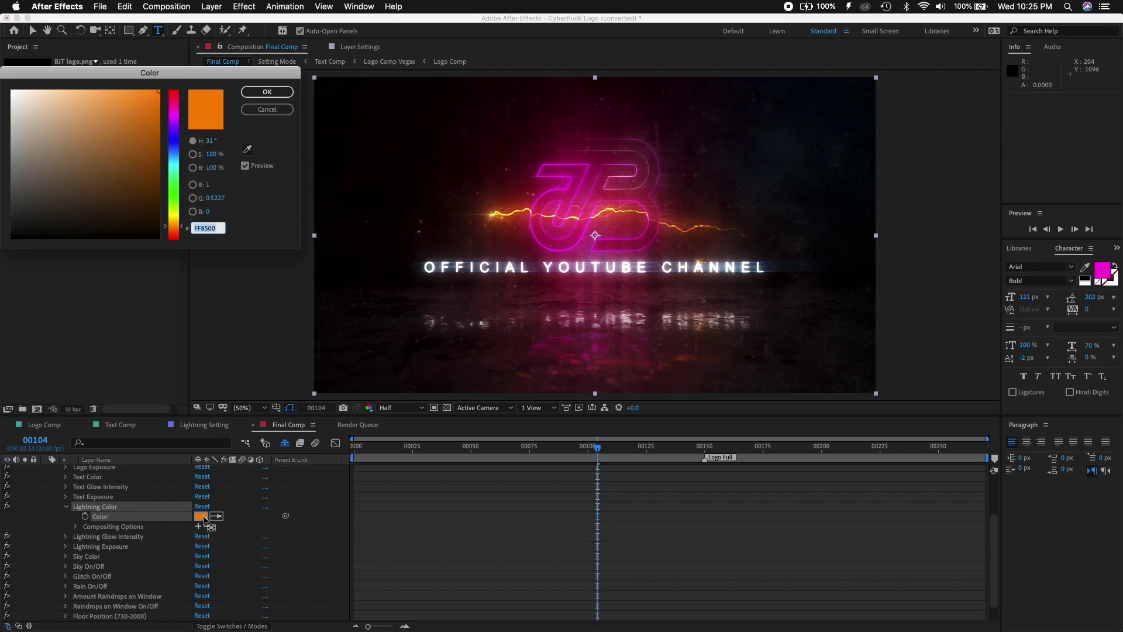
{"action": "left_click", "coordinate": [178, 134]}
{"action": "left_click", "coordinate": [267, 92]}
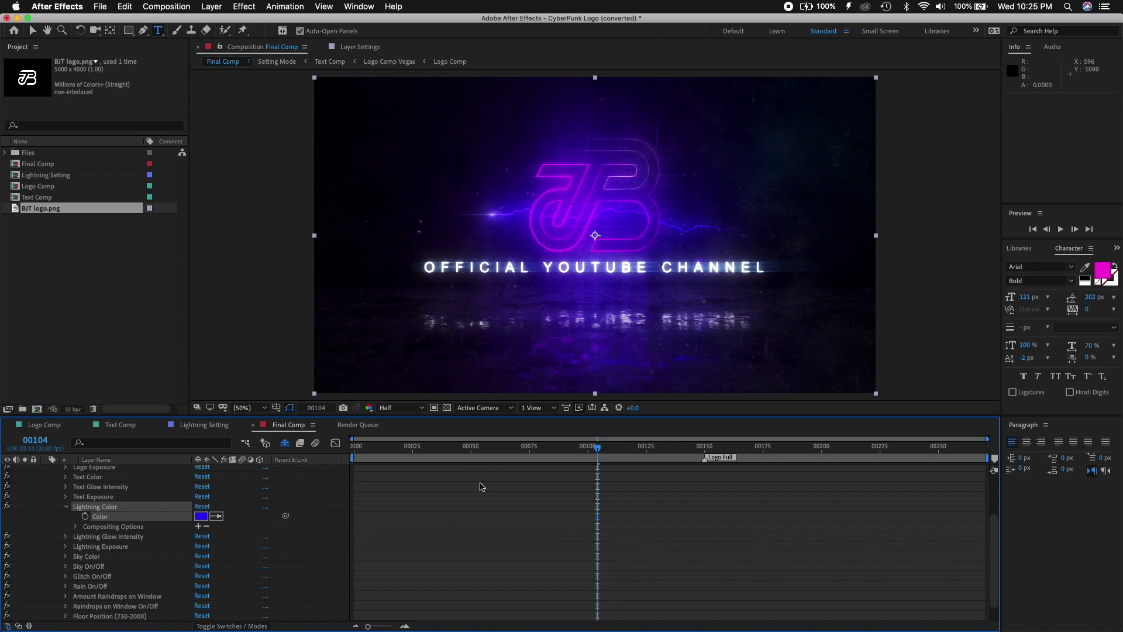
{"action": "key", "text": "super+z"}
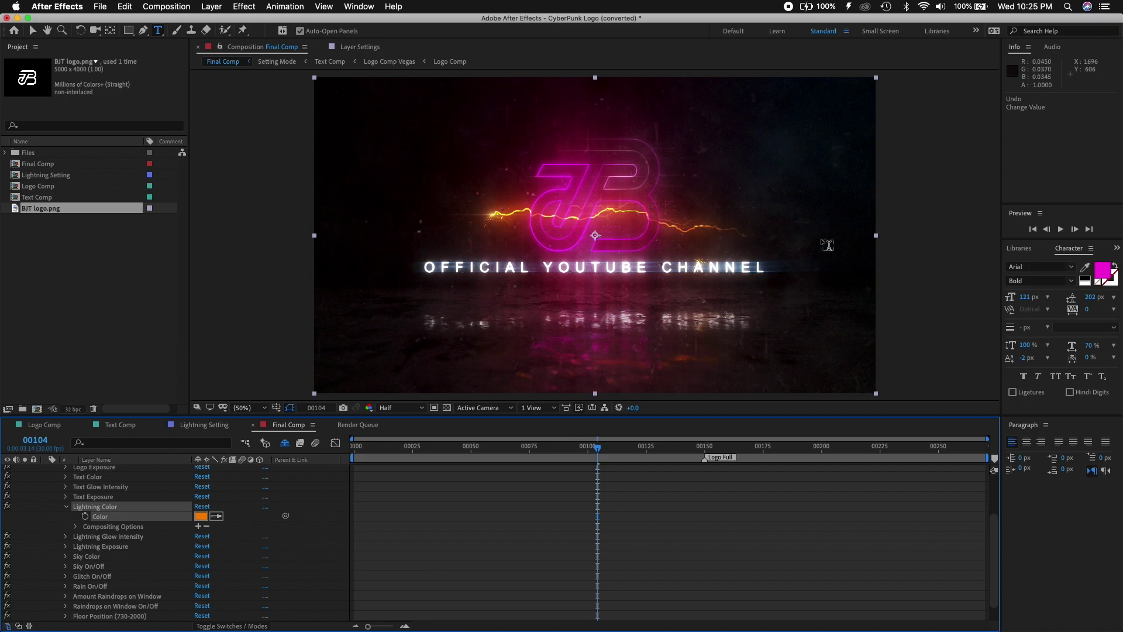
{"action": "left_click", "coordinate": [65, 508]}
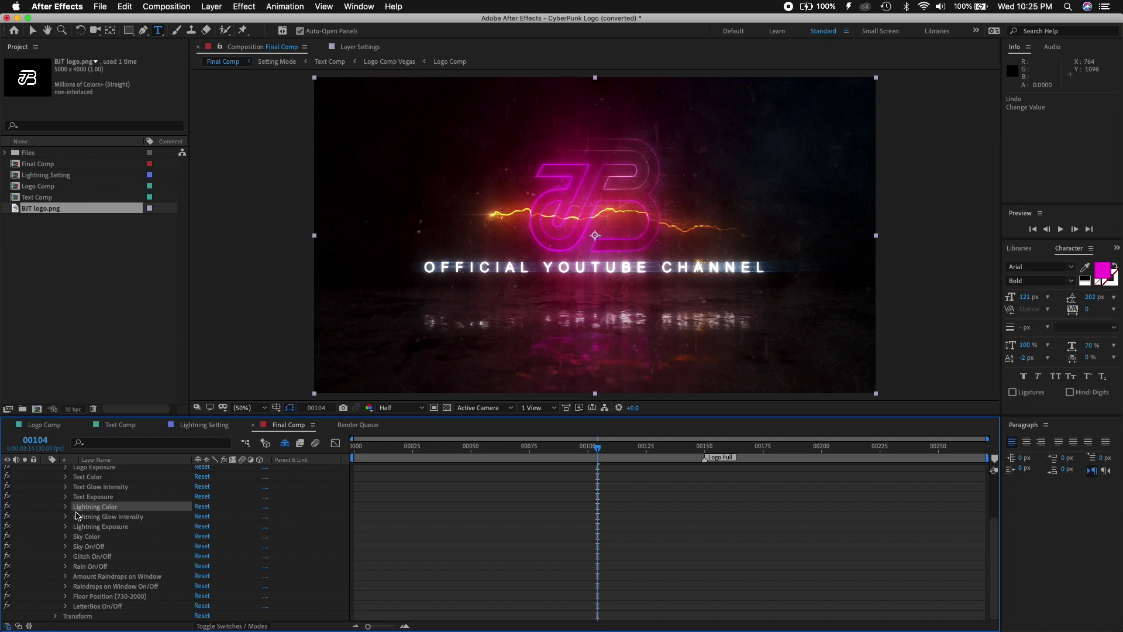
Step: Shift the Sky Color swatch from light blue to violet-blue (5C41FF)
{"action": "left_click", "coordinate": [82, 536]}
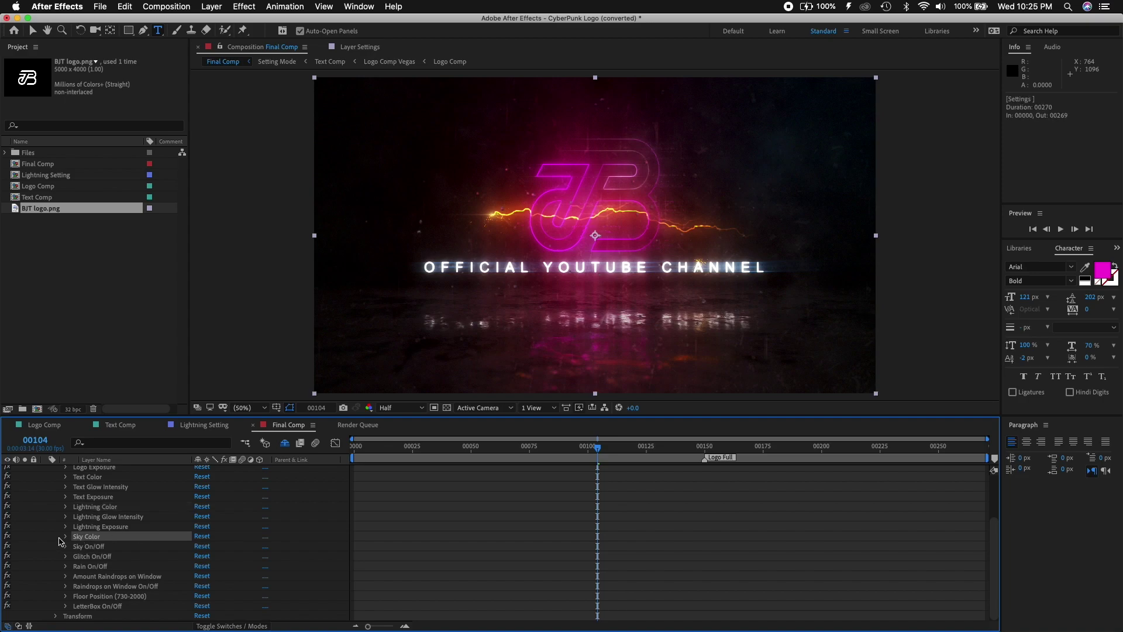
{"action": "left_click", "coordinate": [66, 537]}
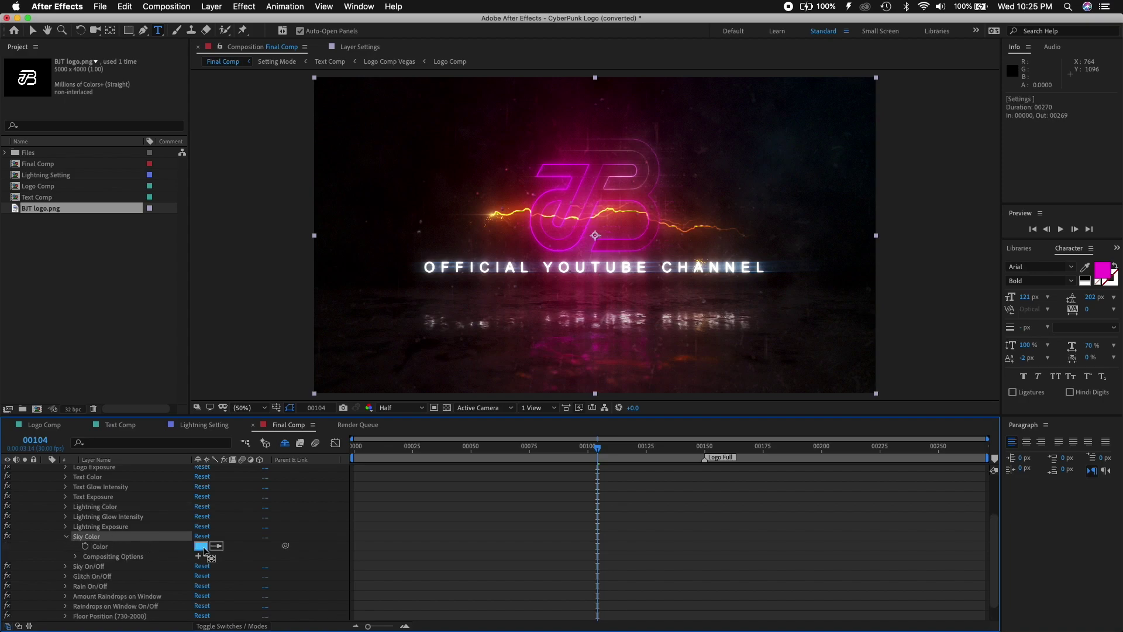
{"action": "left_click", "coordinate": [201, 546]}
{"action": "left_click_drag", "start_coordinate": [181, 159], "coordinate": [180, 140]}
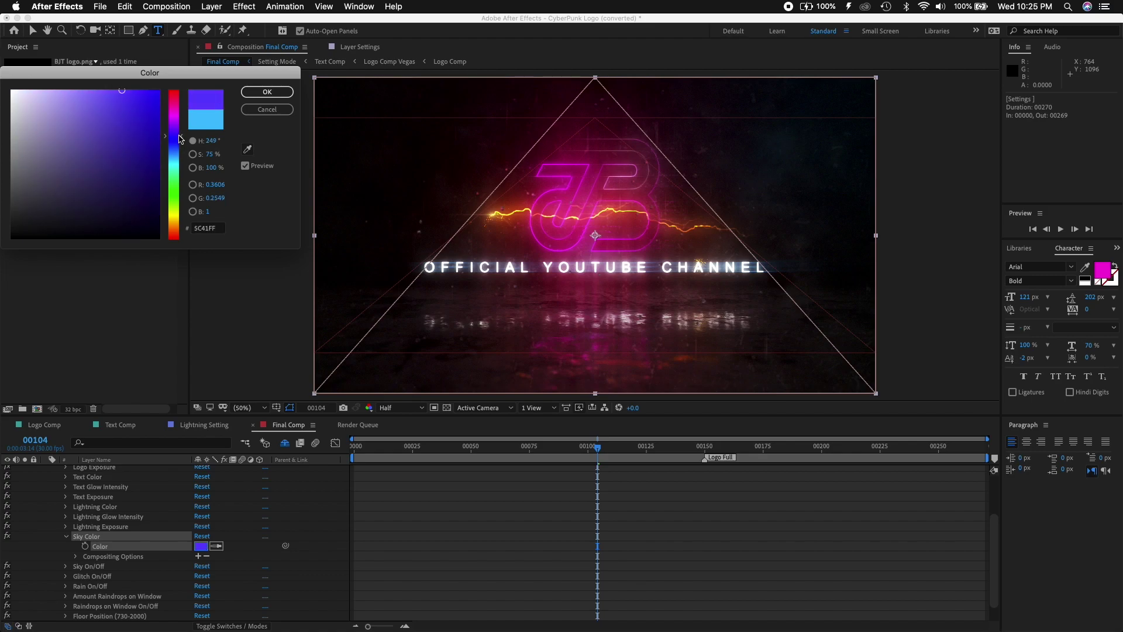
{"action": "left_click", "coordinate": [266, 92]}
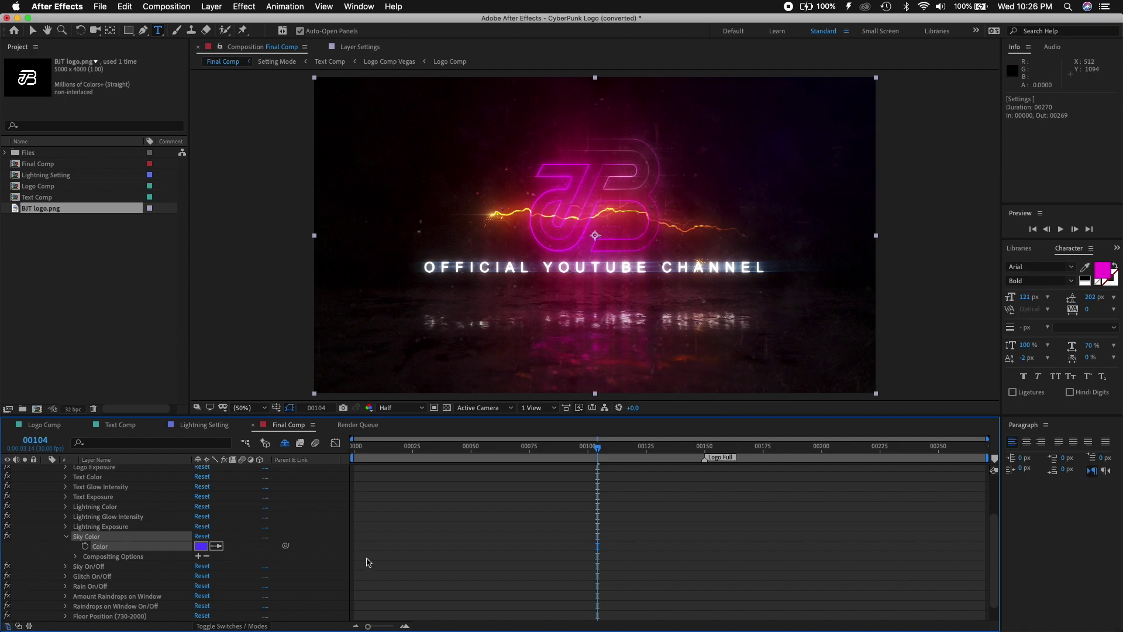
{"action": "left_click", "coordinate": [66, 536]}
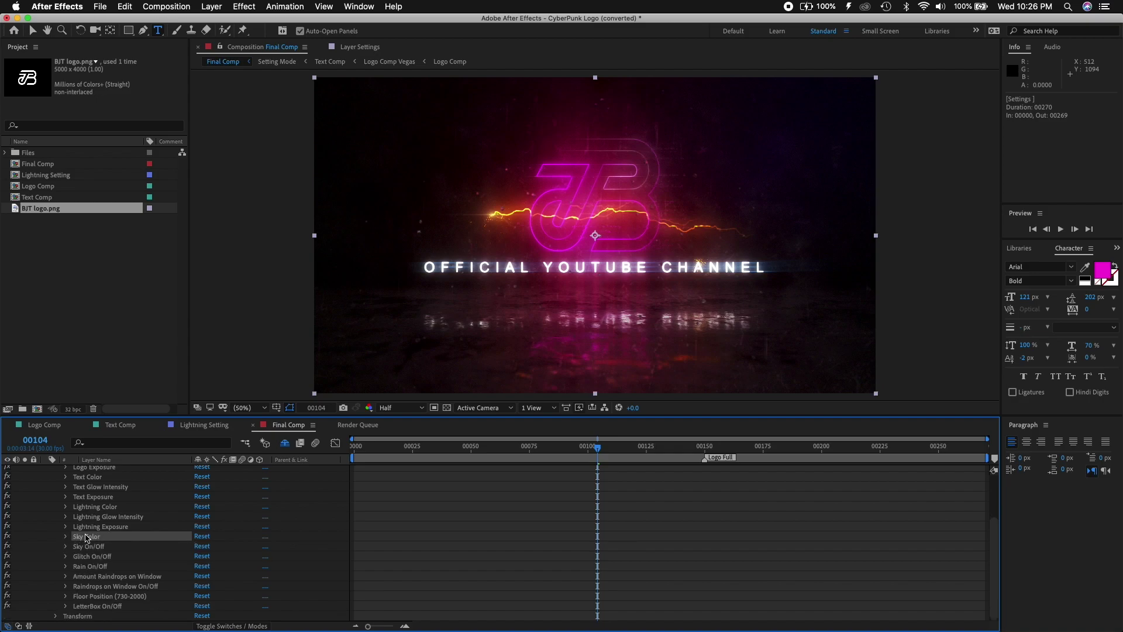
{"action": "left_click", "coordinate": [65, 566]}
{"action": "scroll", "coordinate": [339, 529], "scroll_direction": "down", "scroll_amount": 1}
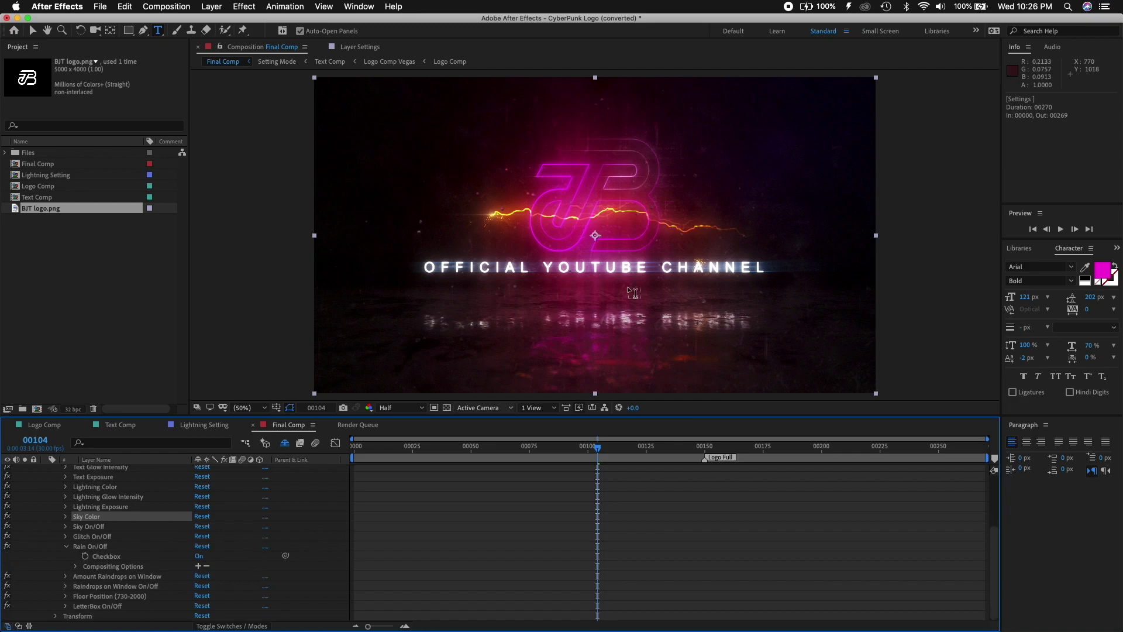
{"action": "left_click", "coordinate": [199, 556]}
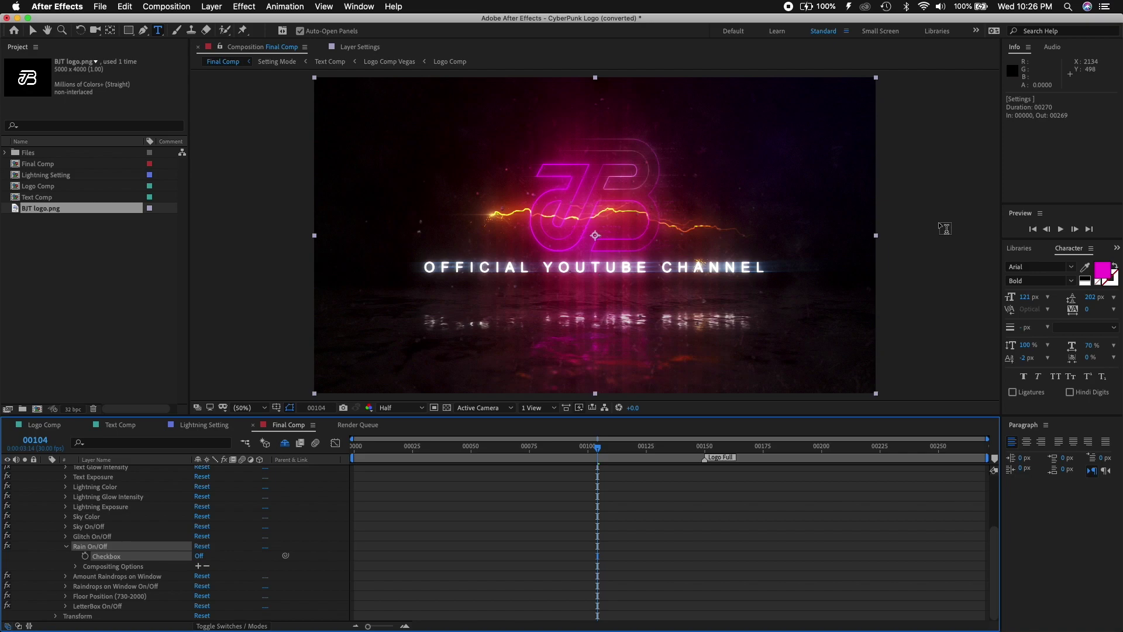
{"action": "left_click", "coordinate": [198, 557]}
{"action": "left_click", "coordinate": [68, 547]}
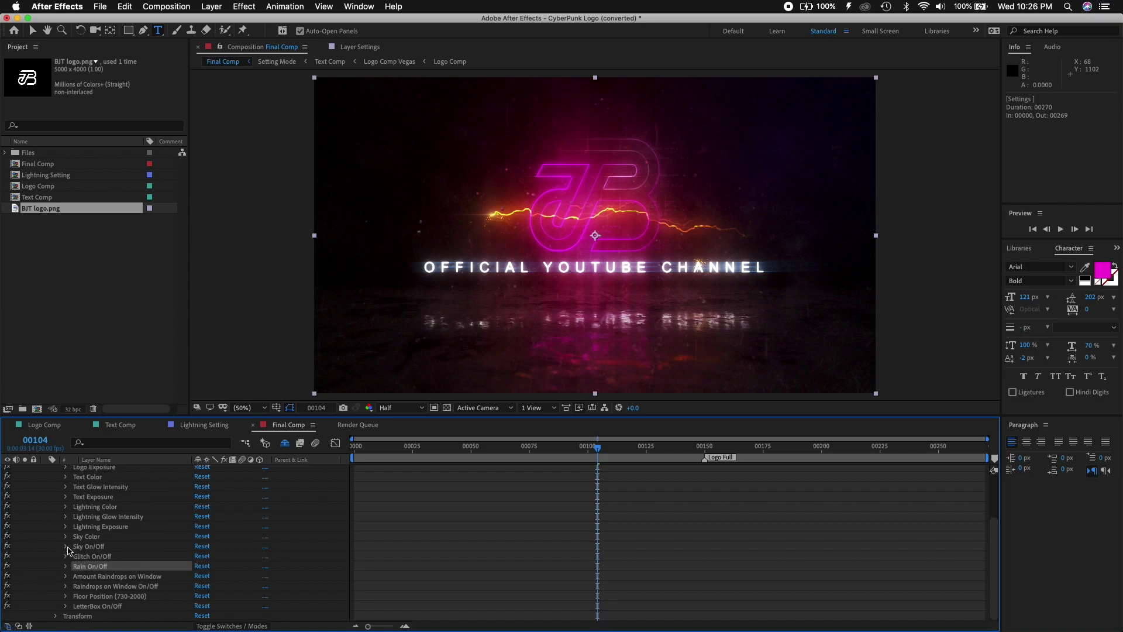
Step: Set the Amount Raindrops on Window slider to 100
{"action": "left_click", "coordinate": [66, 577]}
{"action": "scroll", "coordinate": [202, 585], "scroll_direction": "down", "scroll_amount": 1}
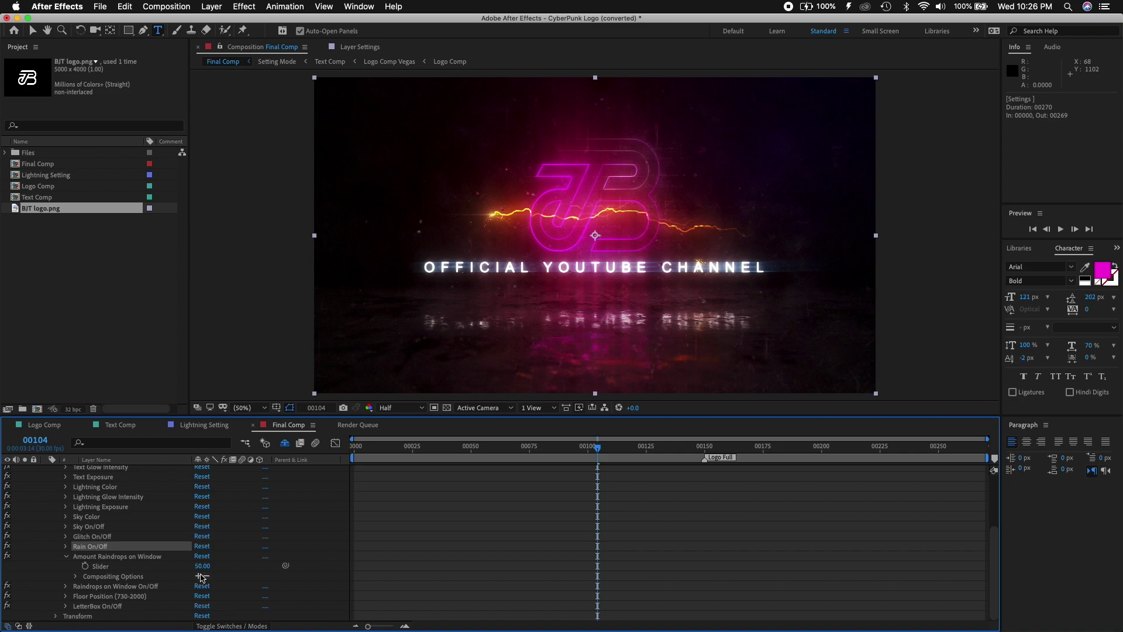
{"action": "left_click", "coordinate": [201, 566]}
{"action": "type", "text": "100"}
{"action": "key", "text": "Return"}
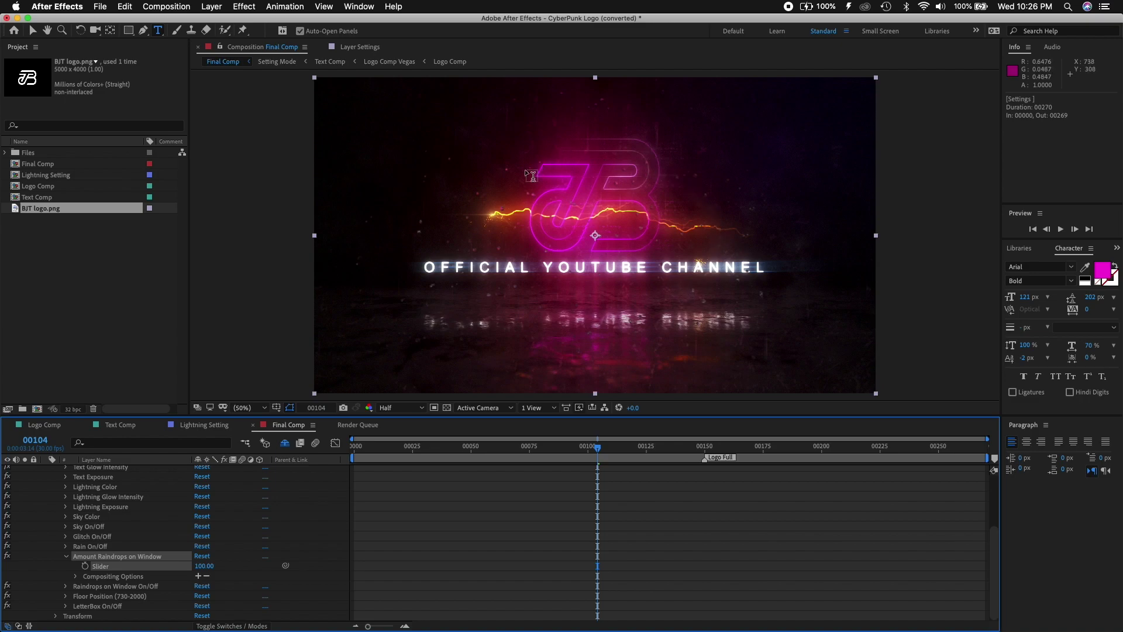
{"action": "left_click", "coordinate": [67, 557]}
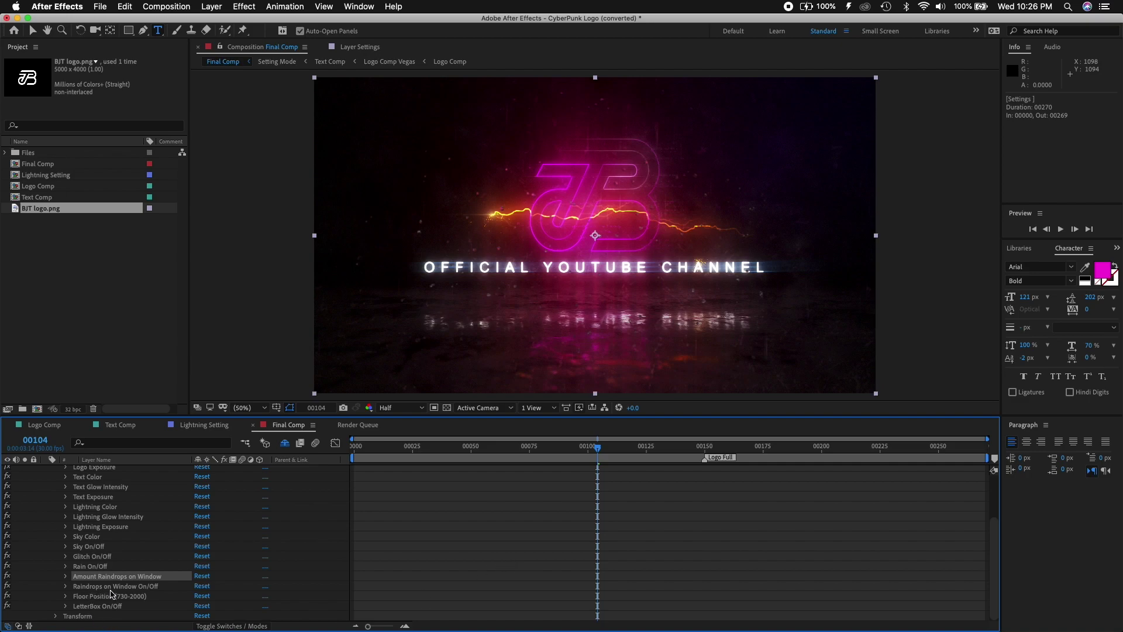
Step: Toggle the Raindrops on Window checkbox off and back on, leaving it enabled
{"action": "left_click", "coordinate": [65, 586]}
{"action": "left_click", "coordinate": [199, 596]}
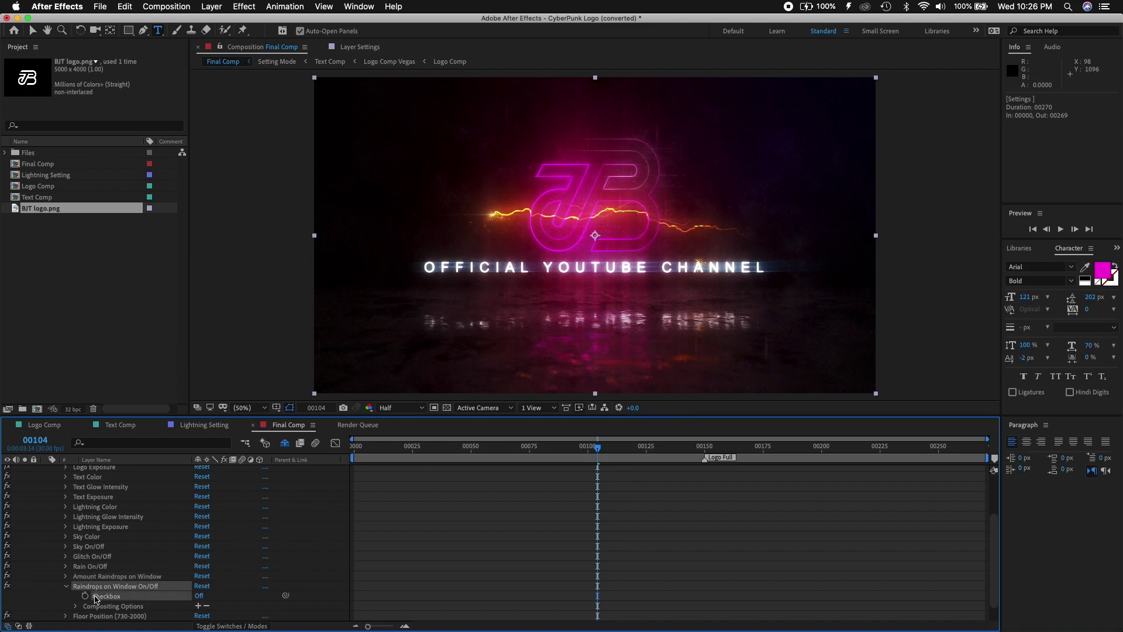
{"action": "left_click", "coordinate": [199, 596]}
{"action": "left_click", "coordinate": [72, 588]}
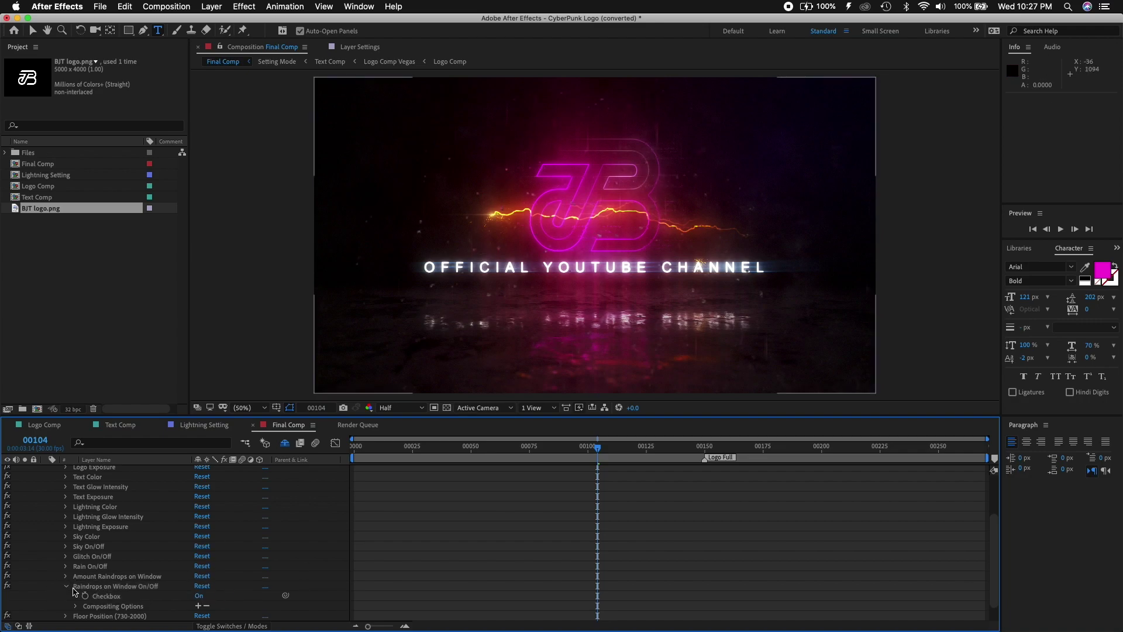
{"action": "left_click", "coordinate": [68, 587]}
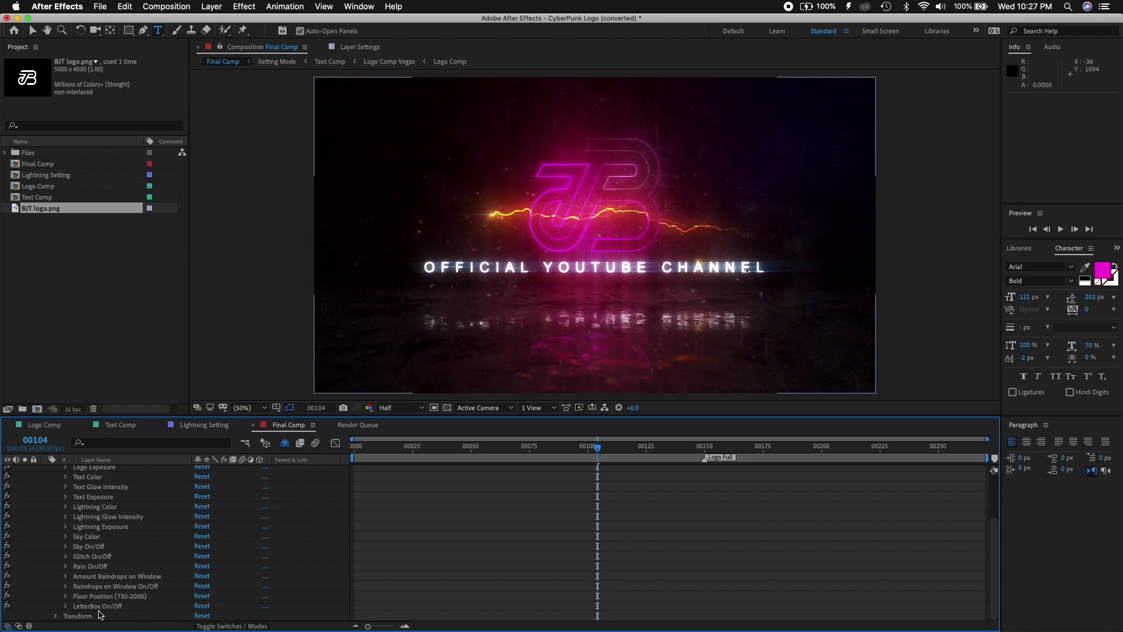
Step: Uncheck the LetterBox On/Off checkbox in the Settings layer effects
{"action": "left_click", "coordinate": [66, 607]}
{"action": "scroll", "coordinate": [381, 559], "scroll_direction": "down", "scroll_amount": 1}
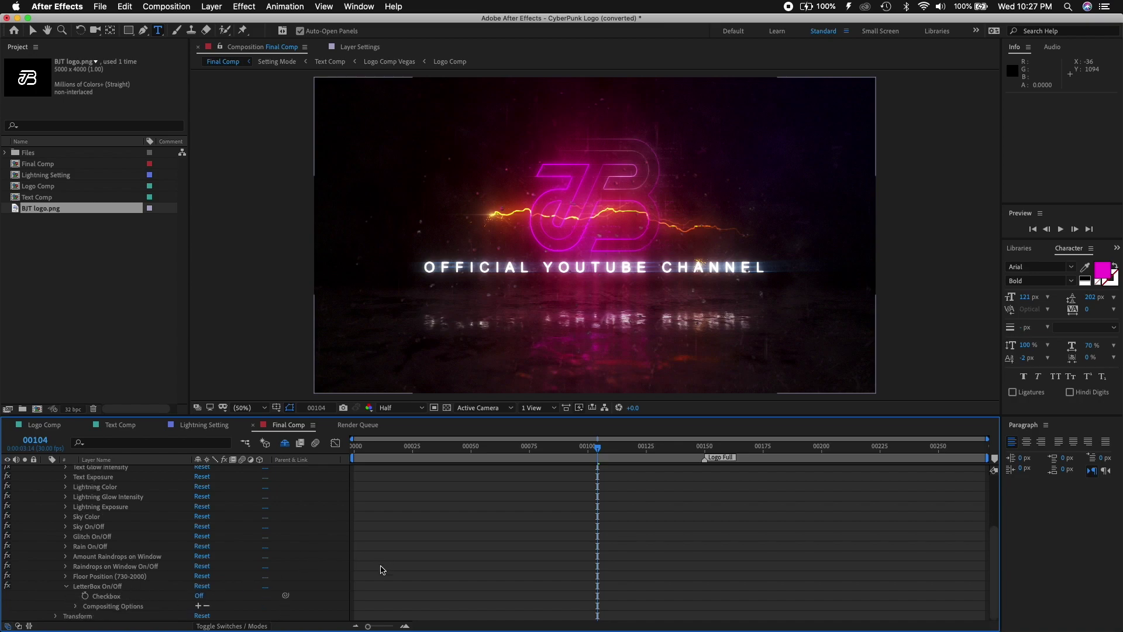
{"action": "left_click", "coordinate": [198, 597]}
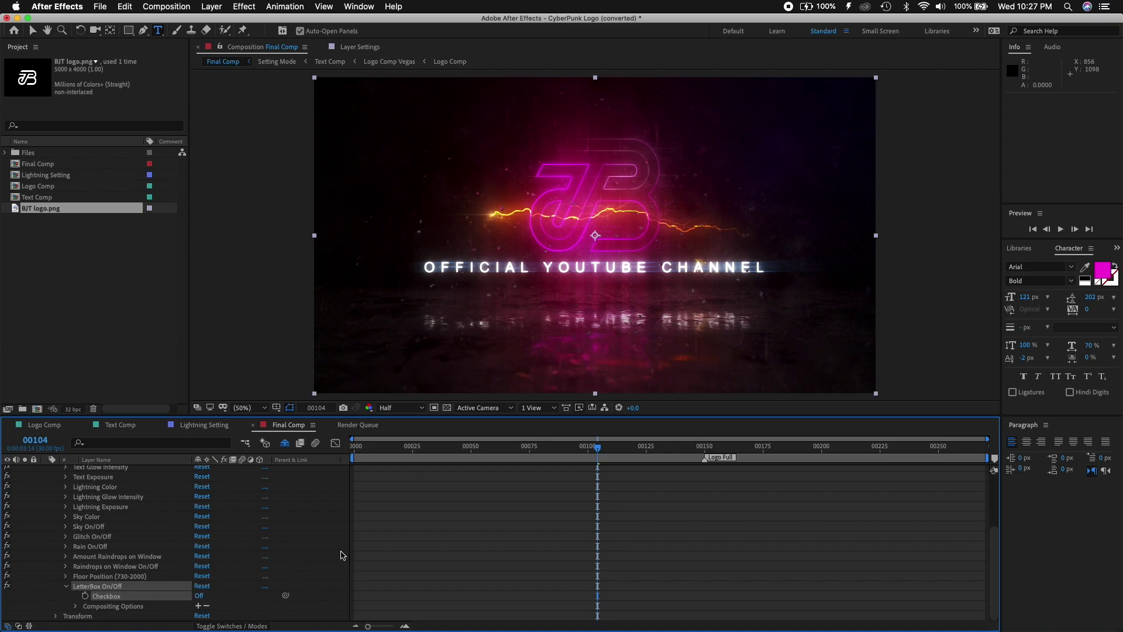
{"action": "left_click", "coordinate": [65, 587]}
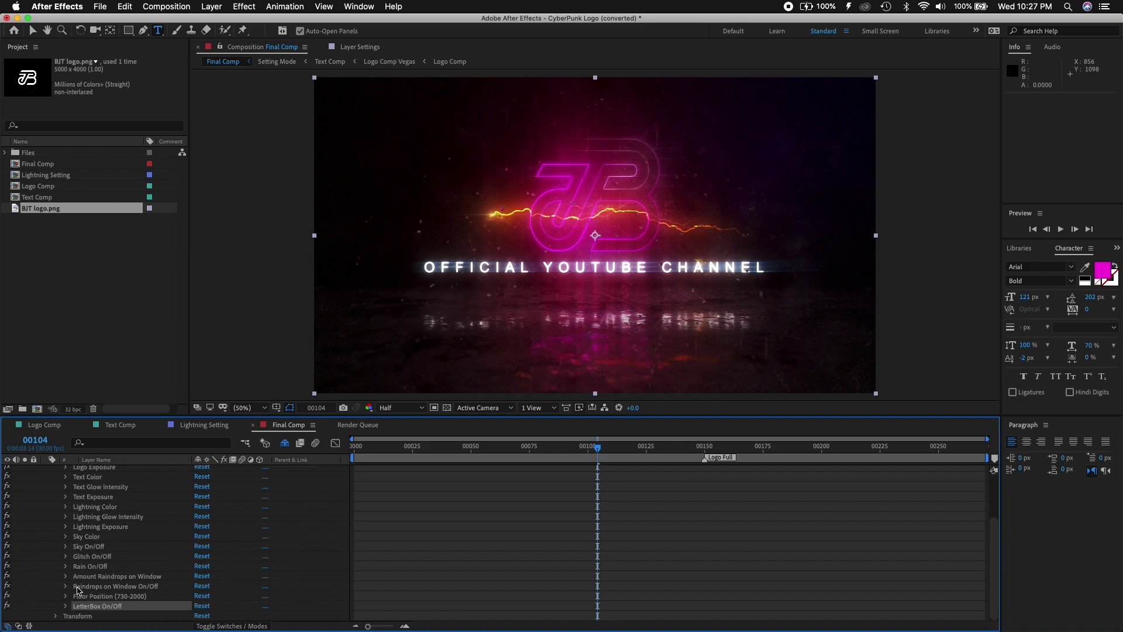
{"action": "left_click", "coordinate": [565, 542]}
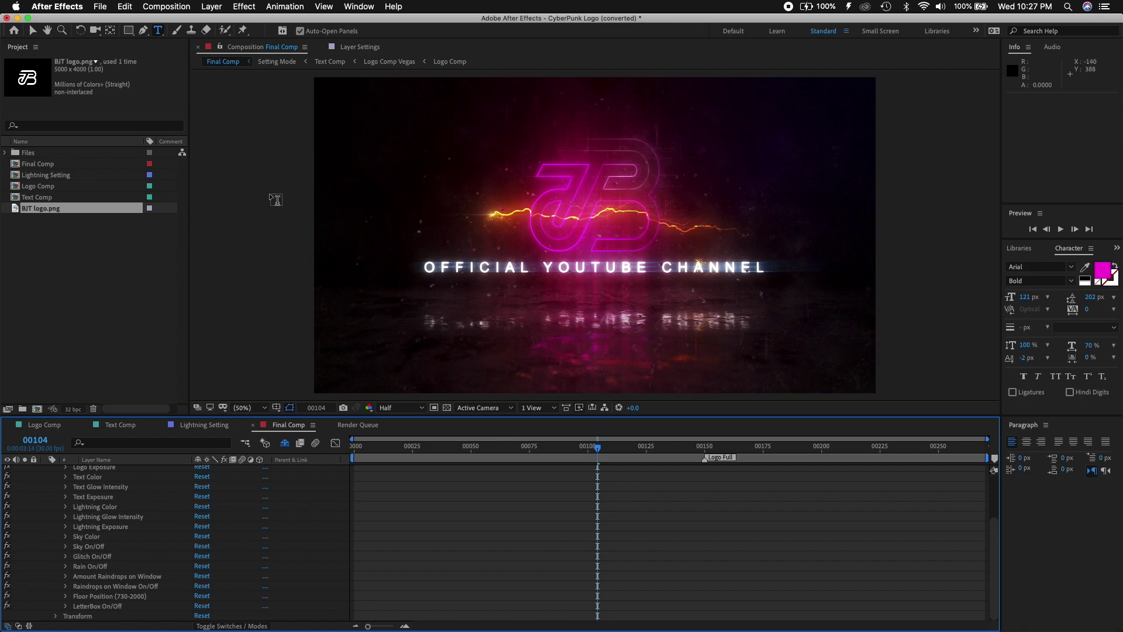
Step: Add Final Comp to the Render Queue via File > Export
{"action": "left_click", "coordinate": [100, 6]}
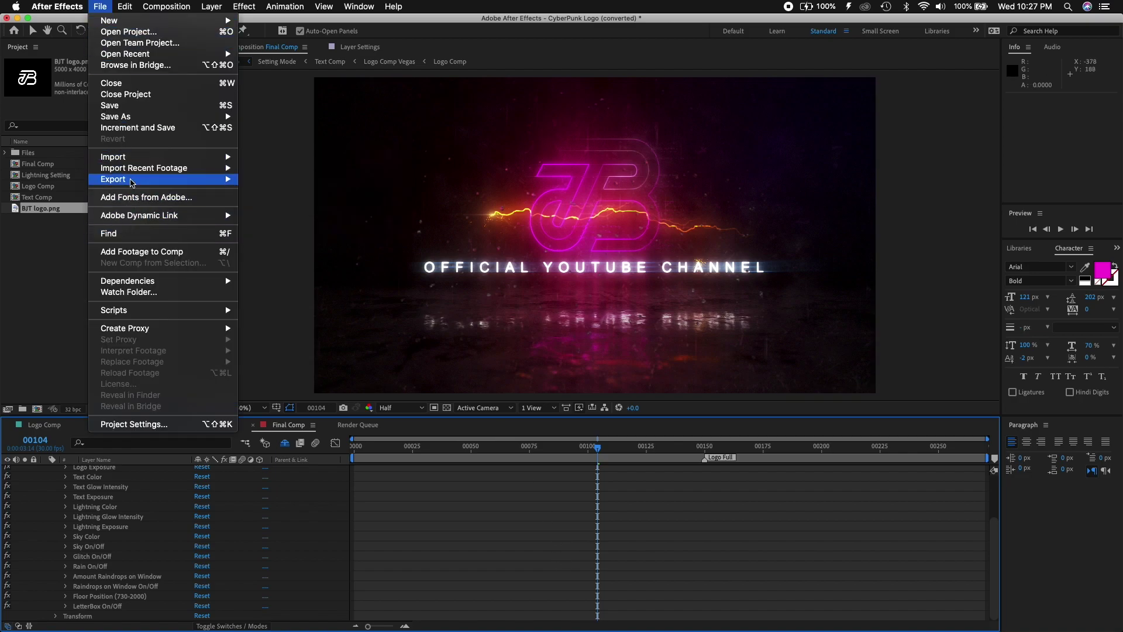
{"action": "mouse_move", "coordinate": [146, 179]}
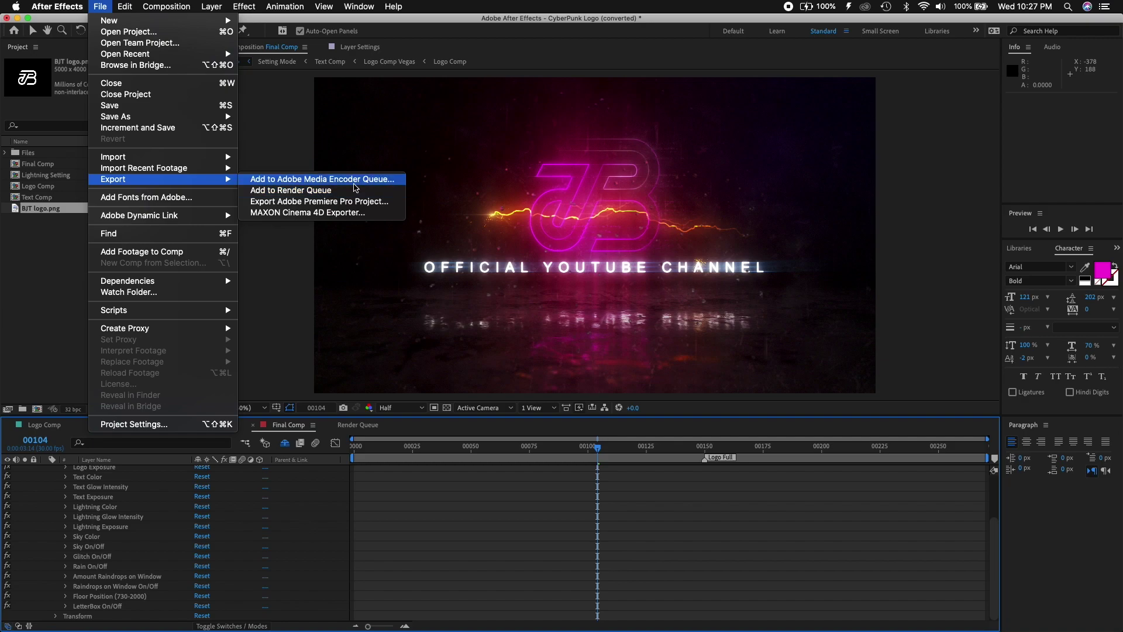
{"action": "left_click", "coordinate": [344, 191]}
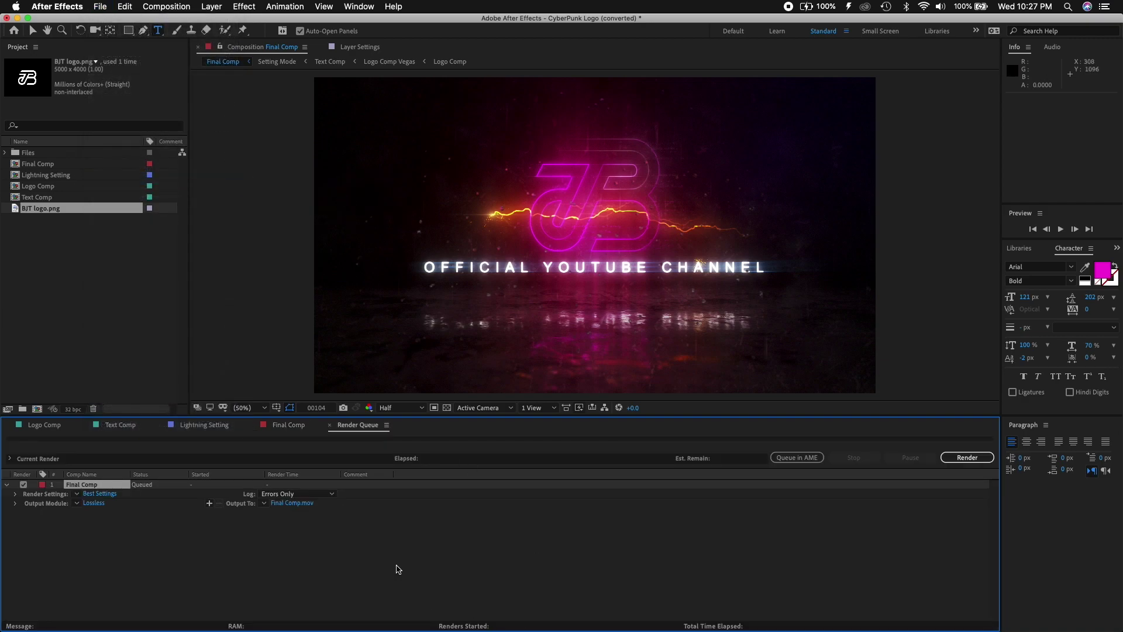
{"action": "left_click", "coordinate": [327, 558]}
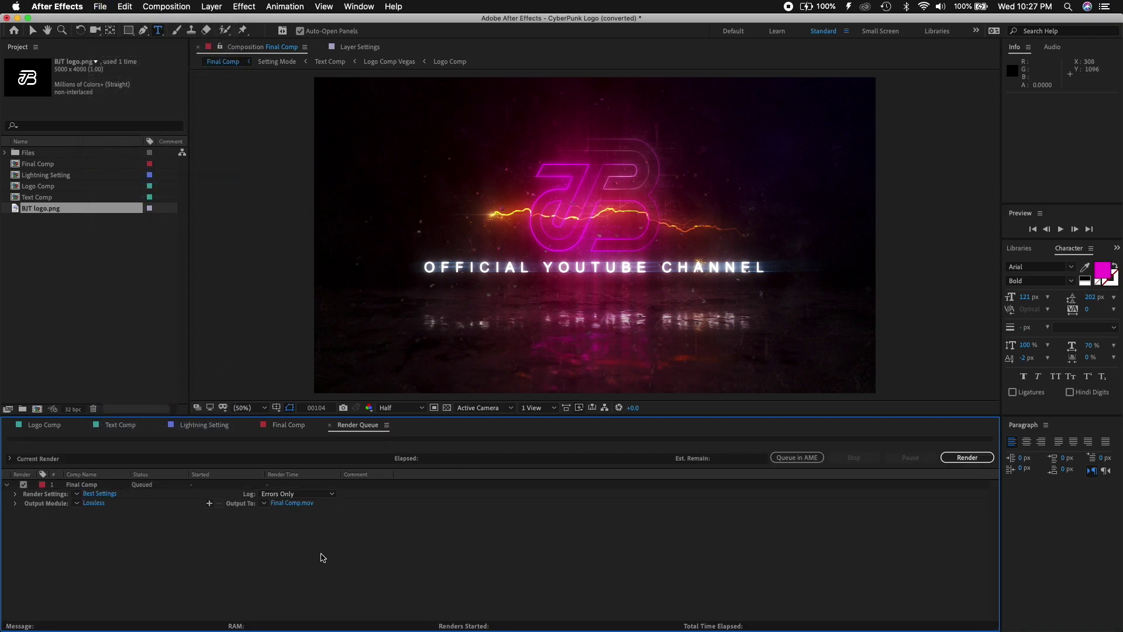
Step: Set the output module to QuickTime with the Apple ProRes 422 HQ video codec
{"action": "left_click", "coordinate": [93, 503]}
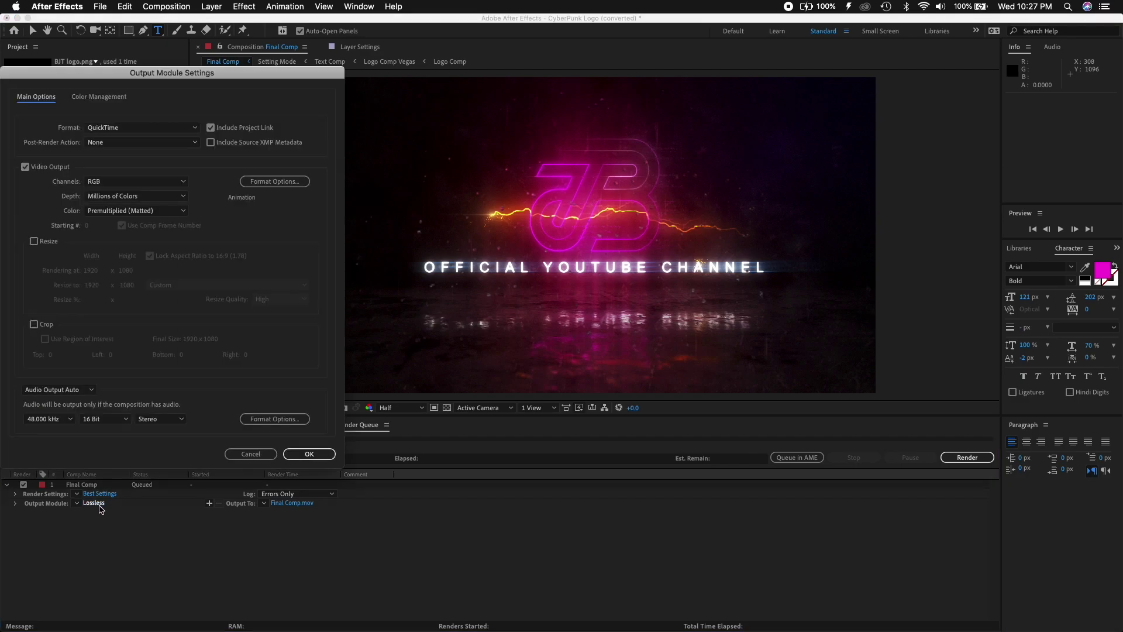
{"action": "left_click", "coordinate": [197, 128]}
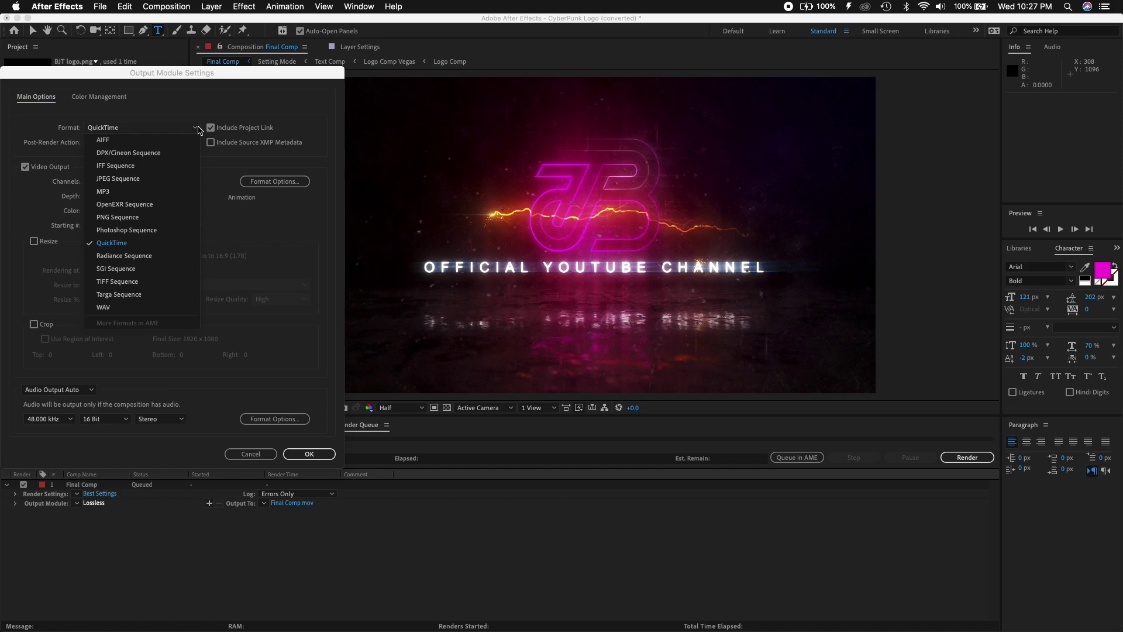
{"action": "left_click", "coordinate": [197, 128]}
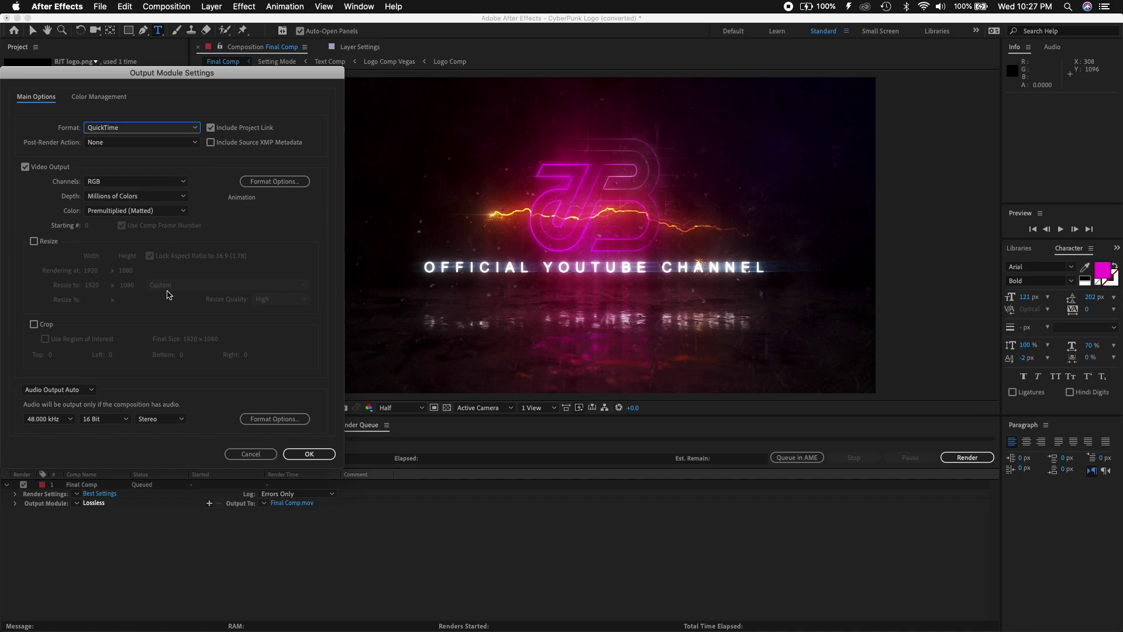
{"action": "left_click", "coordinate": [261, 182]}
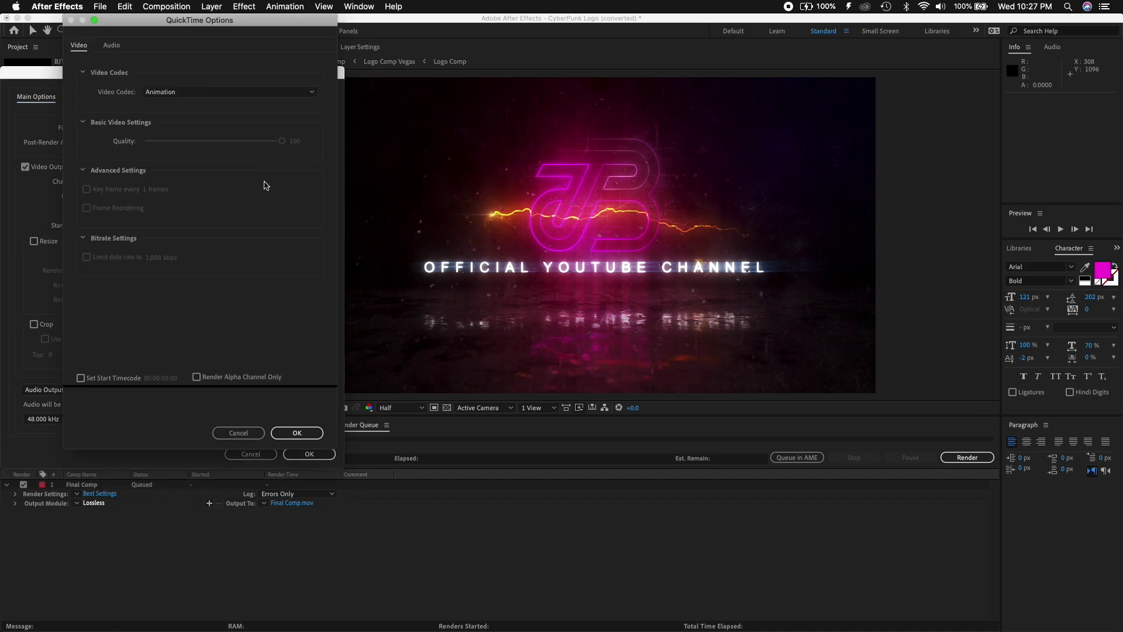
{"action": "left_click", "coordinate": [213, 95]}
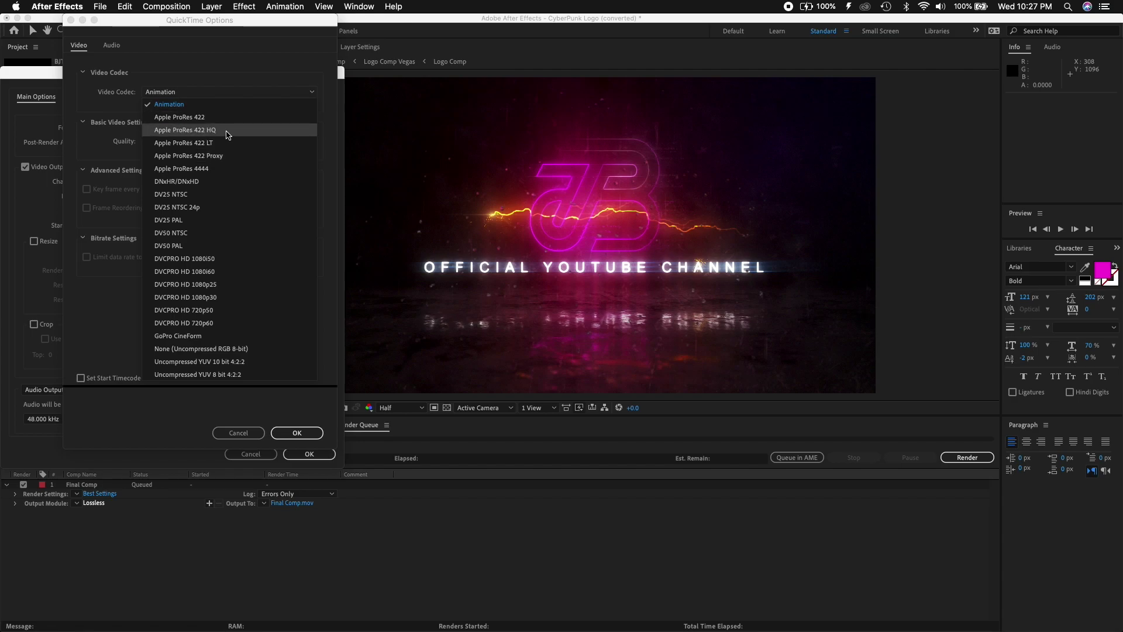
{"action": "left_click", "coordinate": [227, 131]}
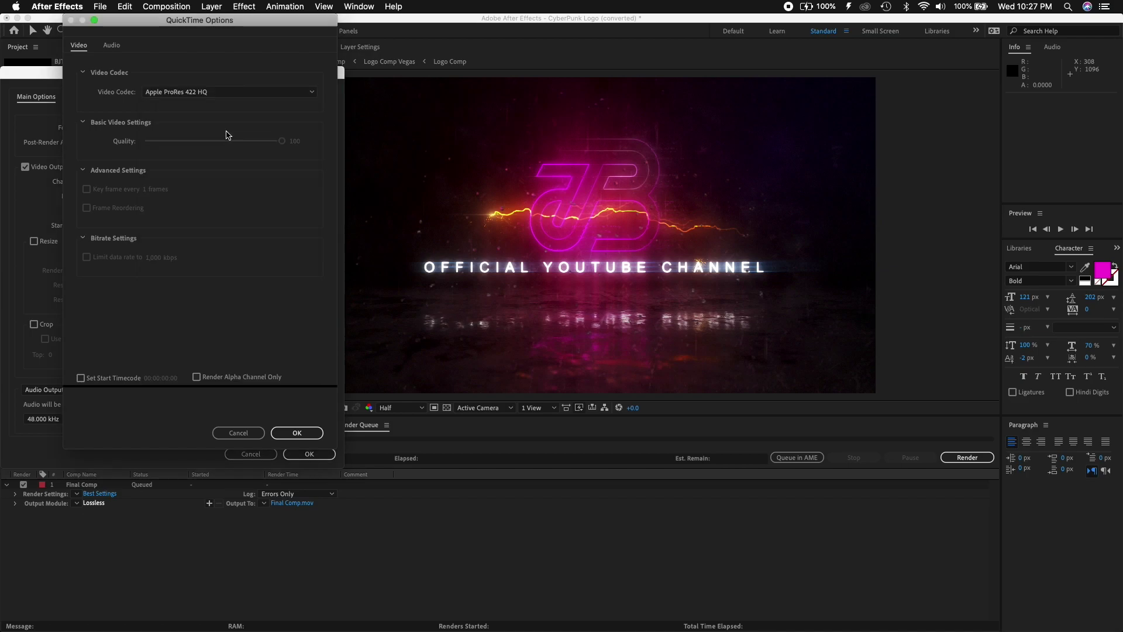
{"action": "left_click", "coordinate": [298, 432]}
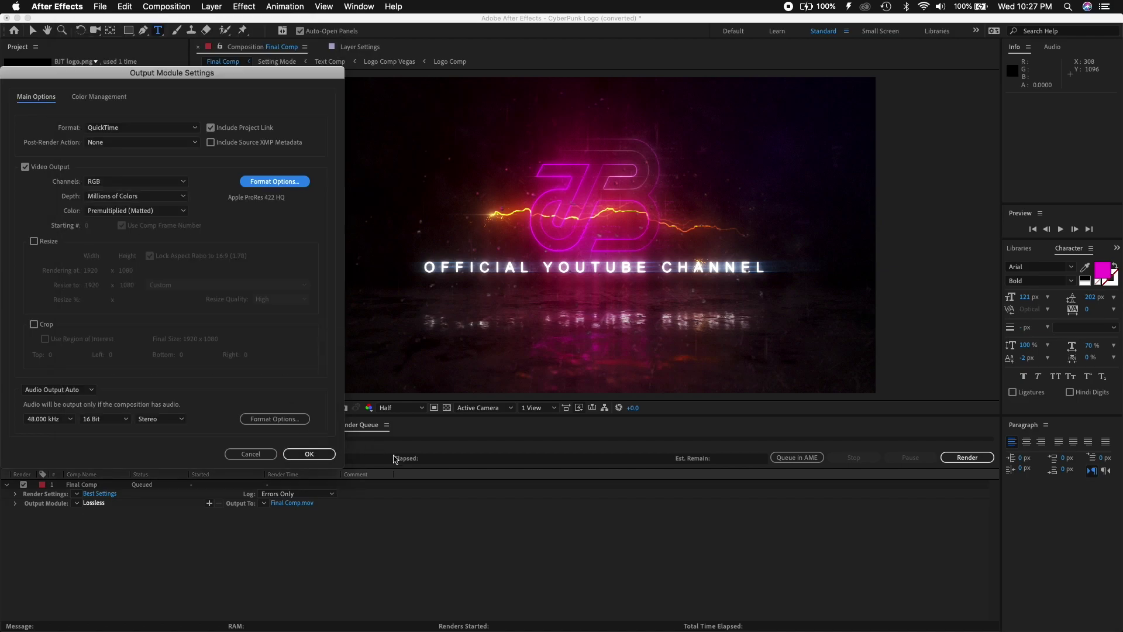
{"action": "left_click", "coordinate": [308, 454]}
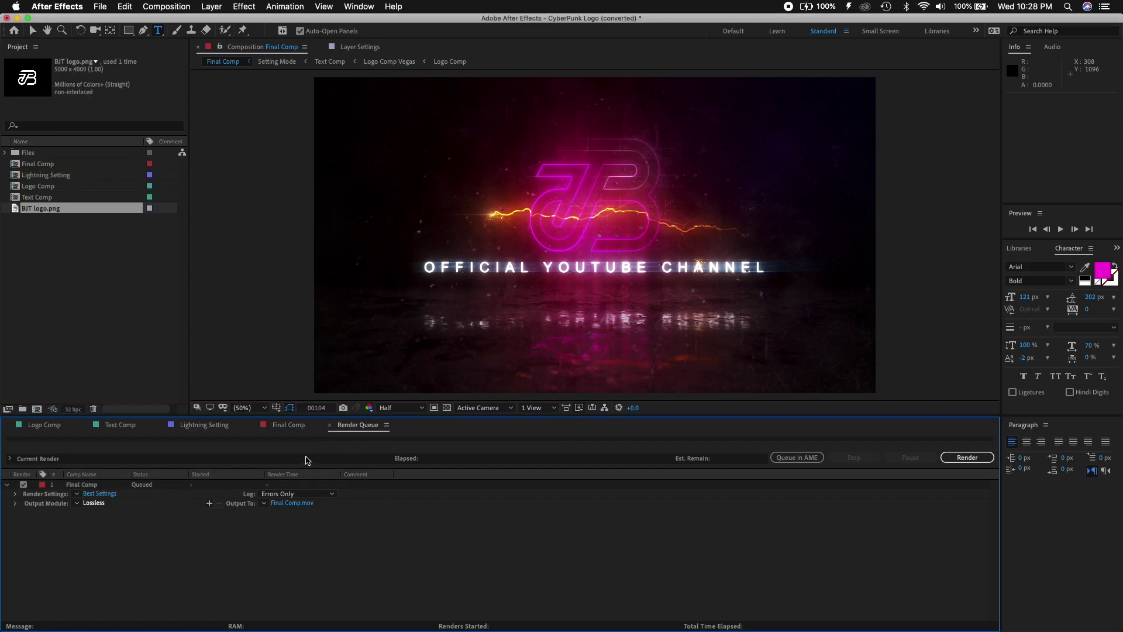
Step: Save the render output as Final Comp.mov on the Desktop in QuickTime (*.mov) format
{"action": "left_click", "coordinate": [296, 503]}
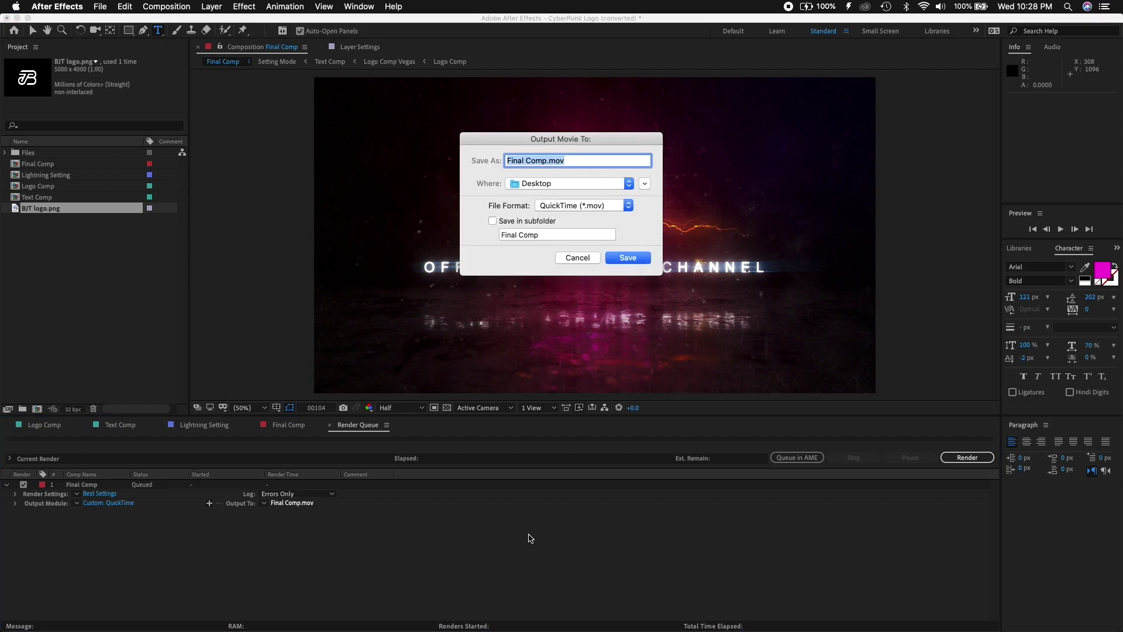
{"action": "left_click", "coordinate": [630, 206]}
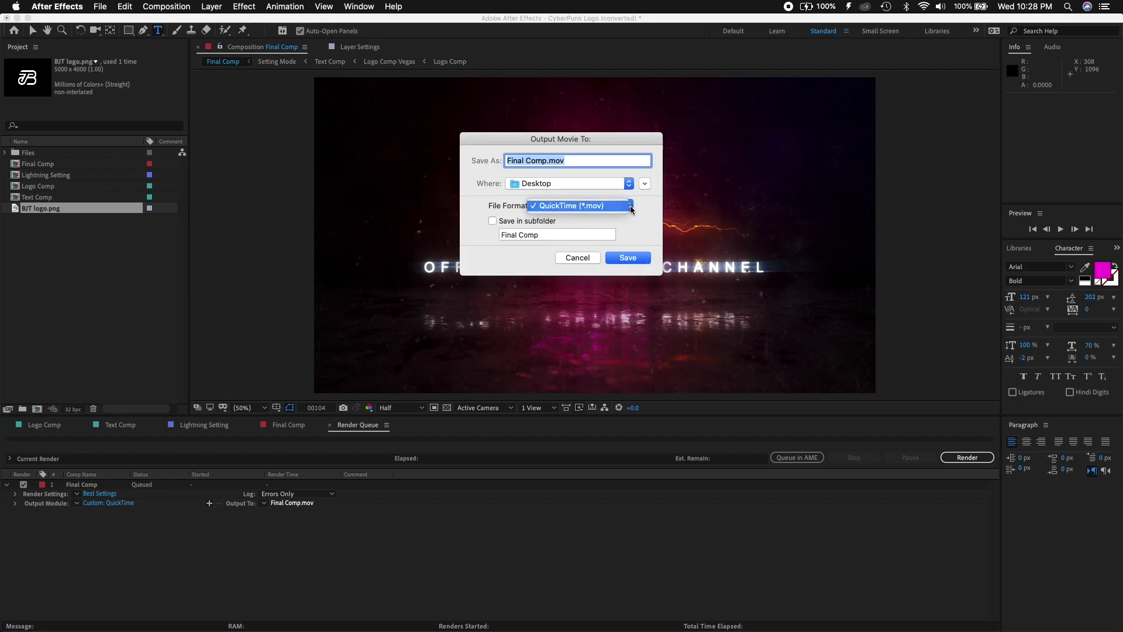
{"action": "left_click", "coordinate": [624, 207]}
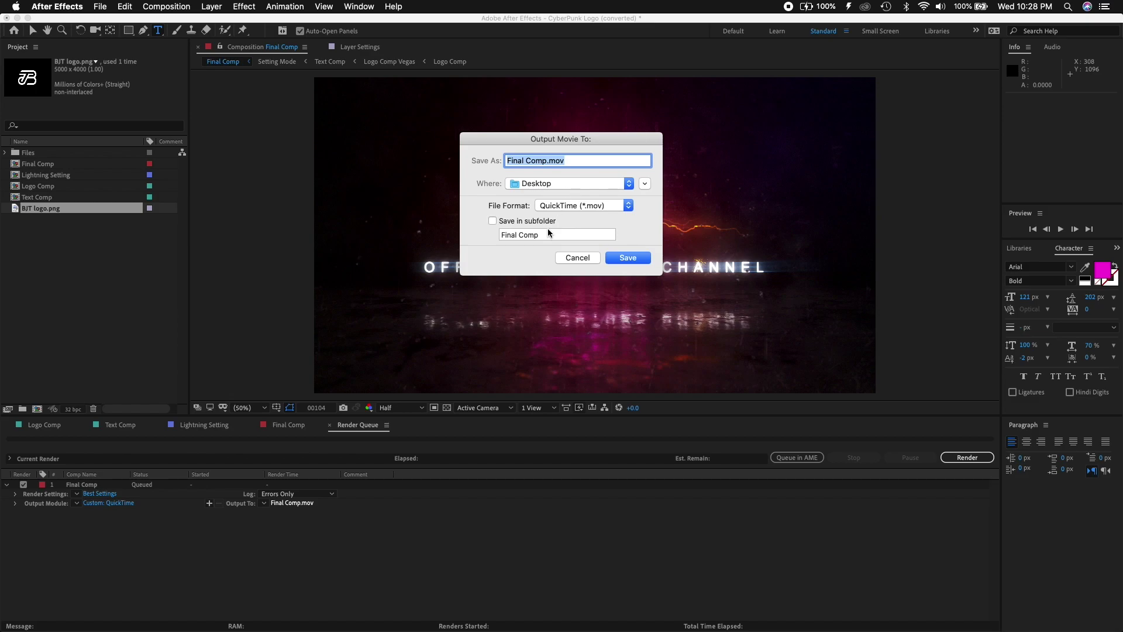
{"action": "left_click", "coordinate": [642, 258]}
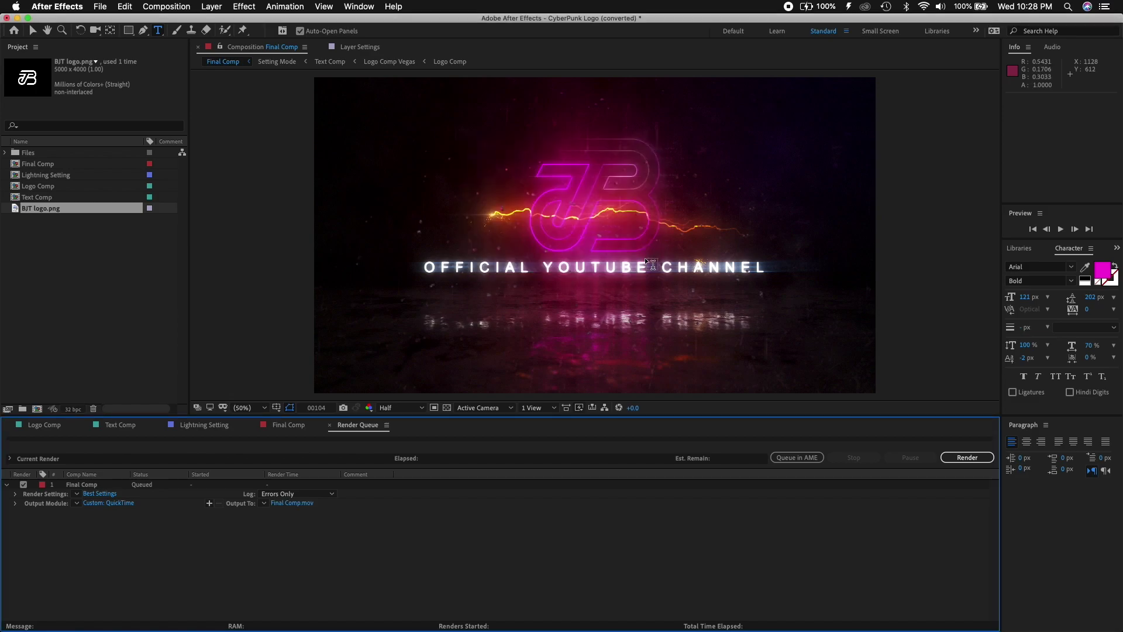
Step: Start rendering Final Comp from the Render Queue
{"action": "left_click", "coordinate": [968, 458]}
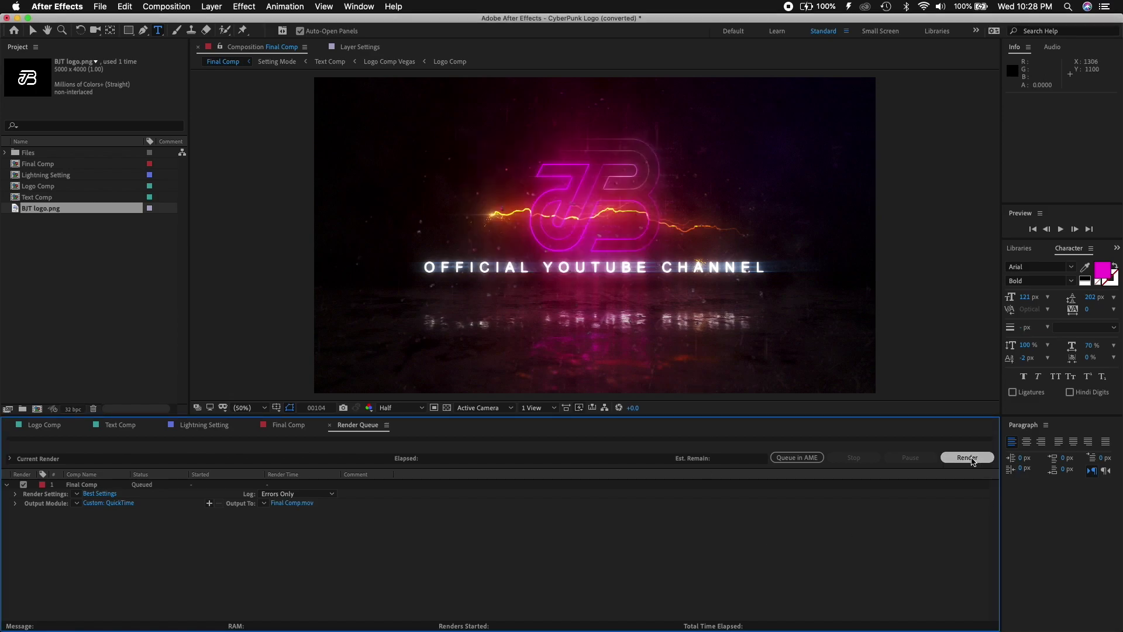